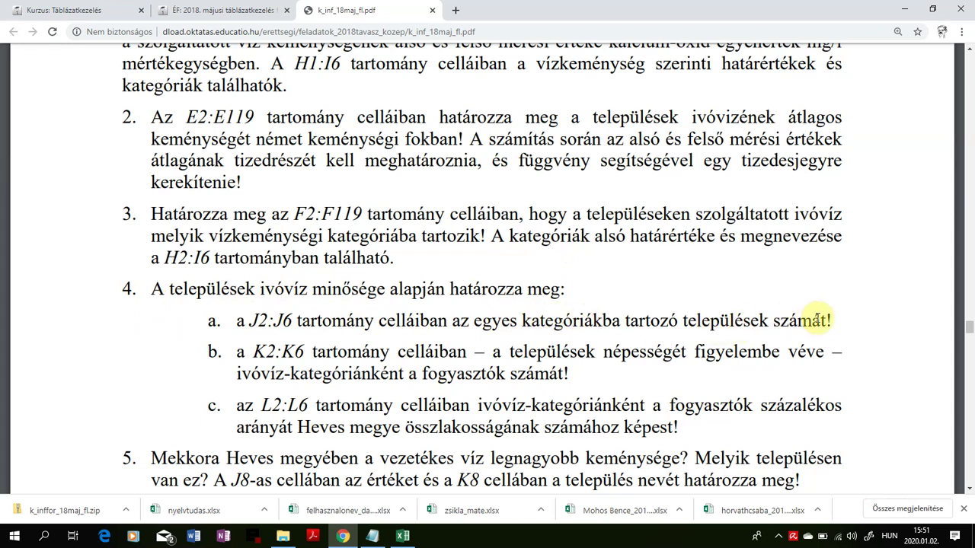
- Switch to the Excel workbook and insert the DARABHATÖBB function in cell J2
key(alt+Tab)
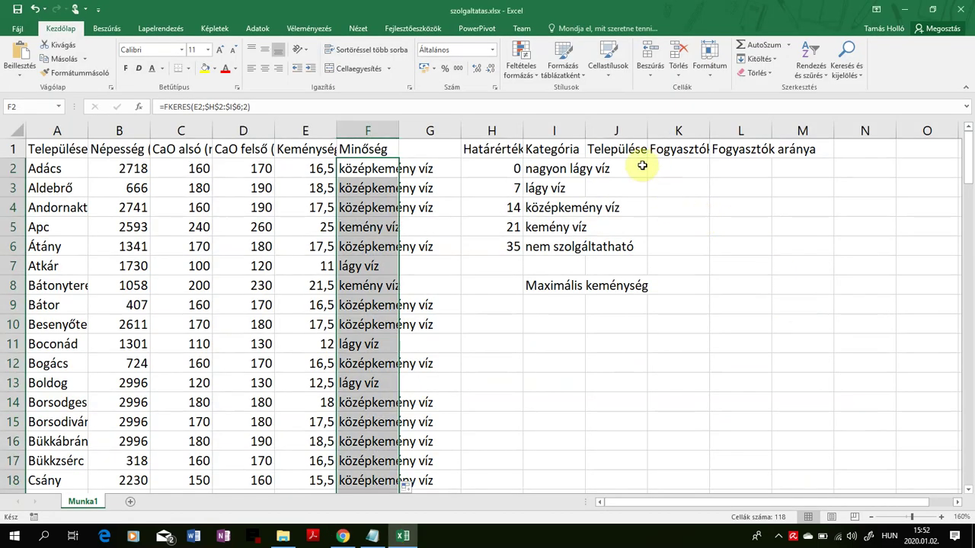
click(618, 169)
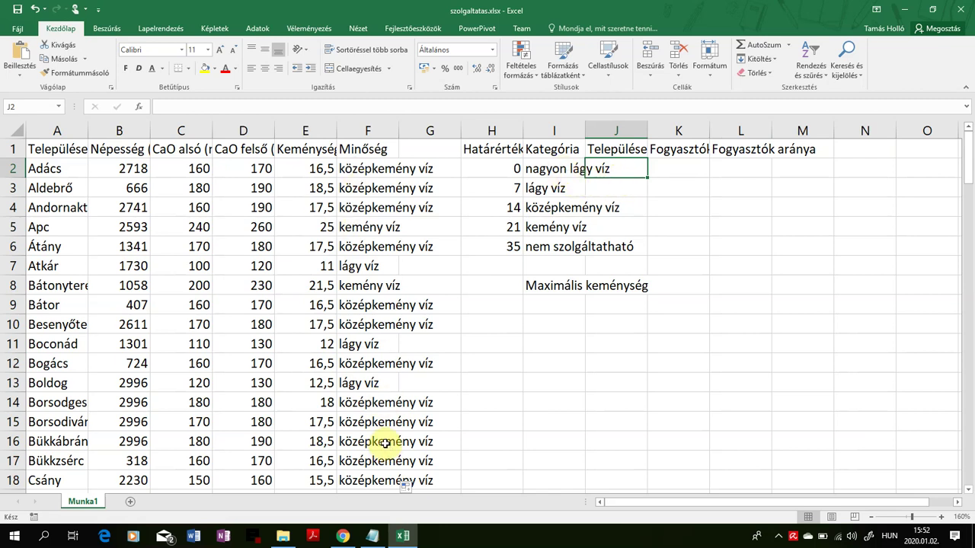
click(552, 168)
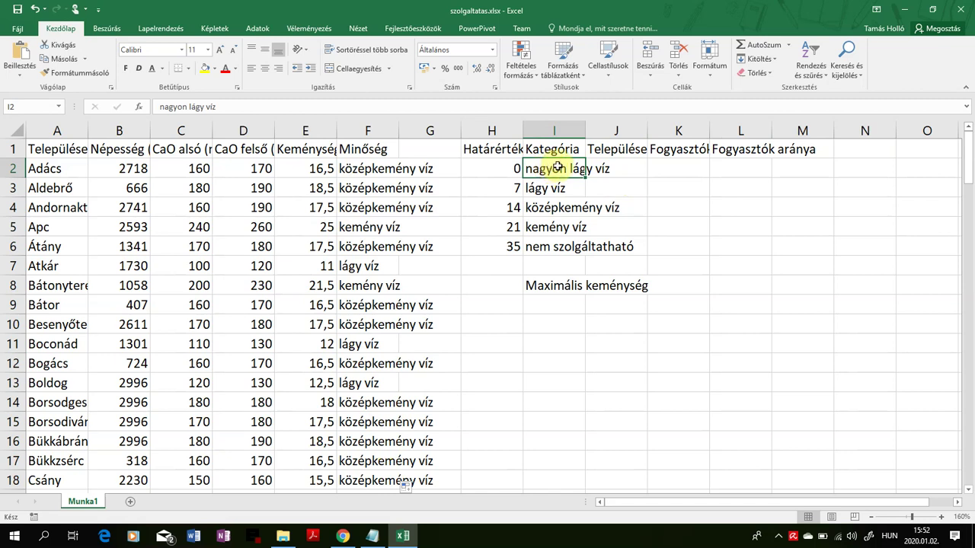
click(623, 169)
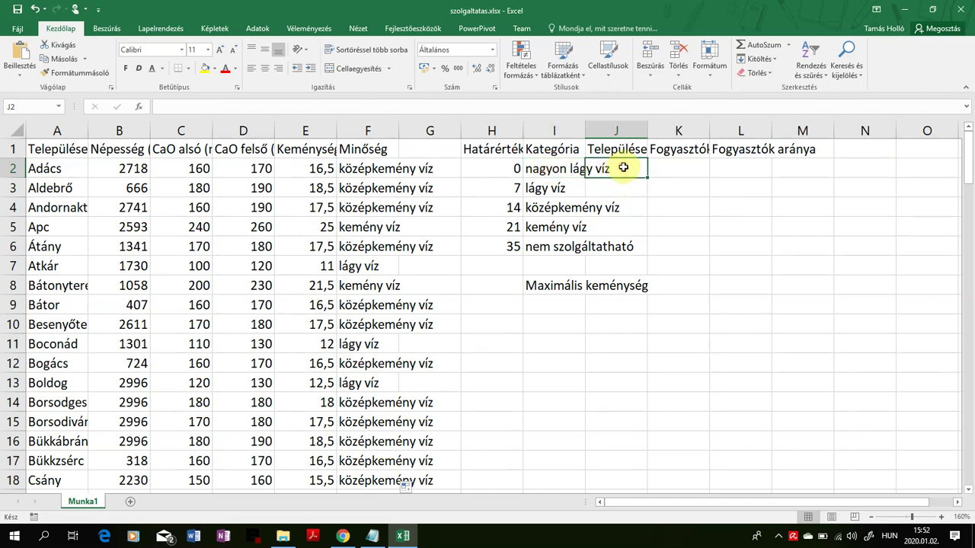
click(138, 107)
click(471, 376)
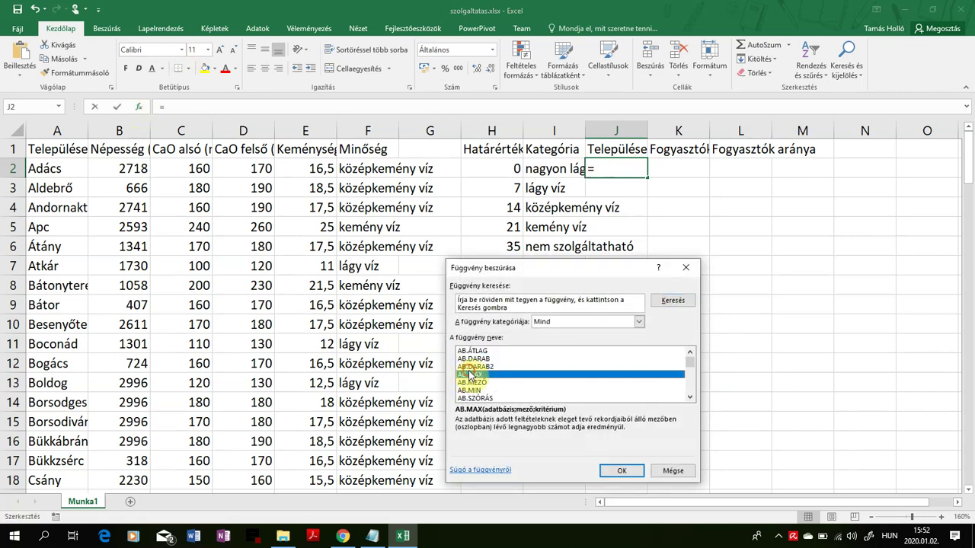
key(d)
scroll(499, 379, up, 1)
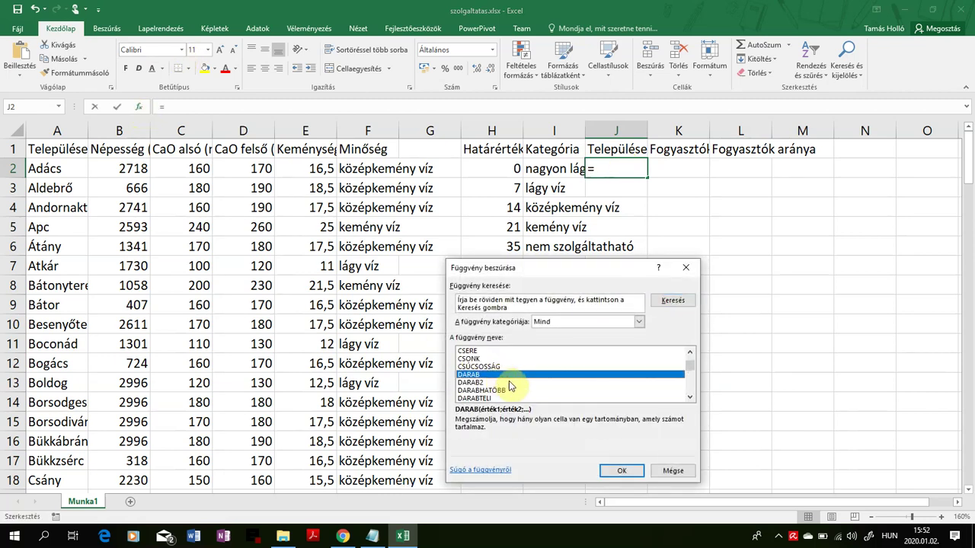
click(503, 390)
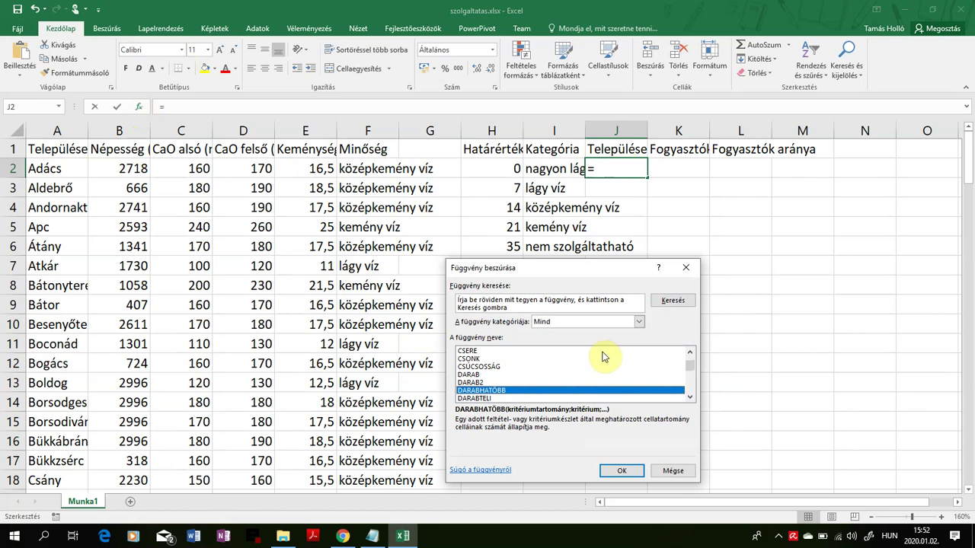
click(626, 472)
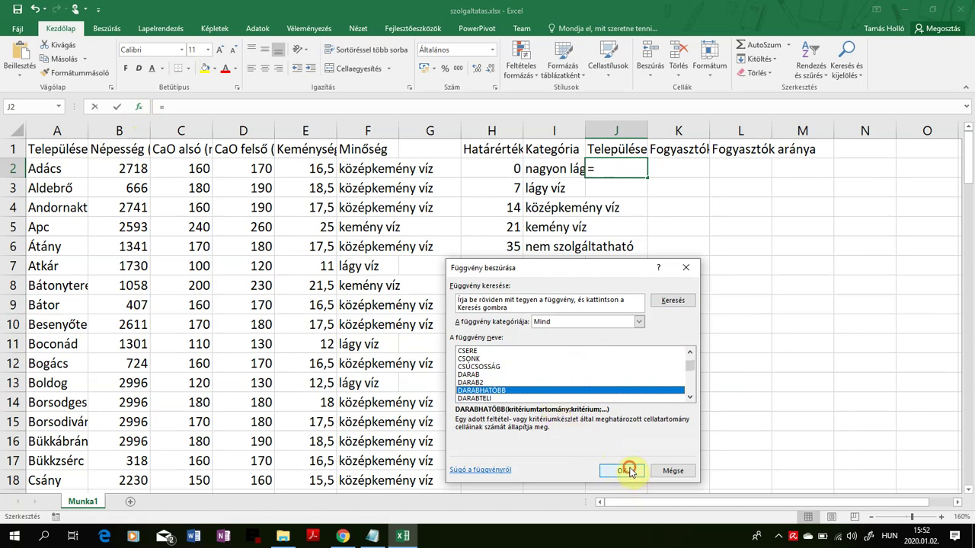
click(623, 472)
drag(594, 278, 687, 278)
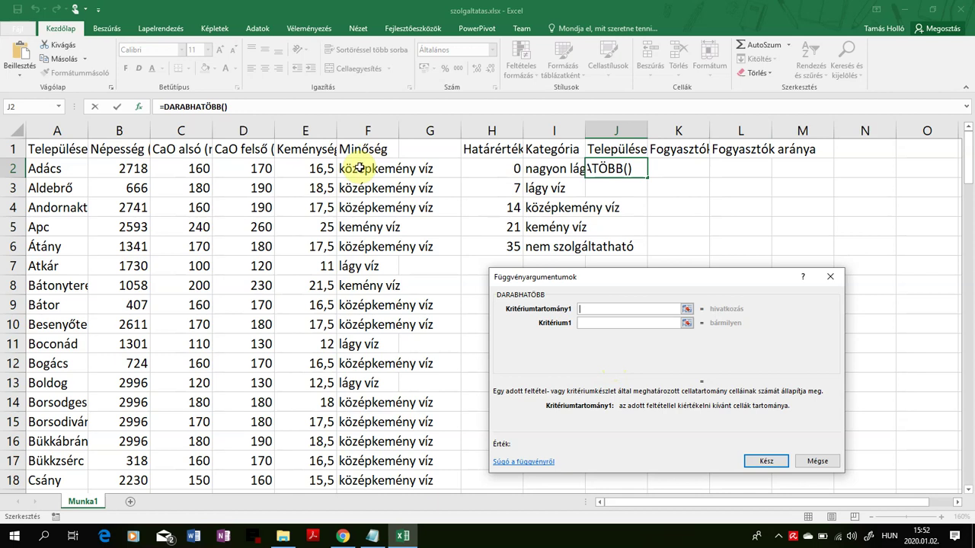
- Set the DARABHATÖBB function's criteria range to the quality cells F2:F119 and its criterion to category cell I2
drag(360, 168, 255, 118)
drag(353, 545, 366, 383)
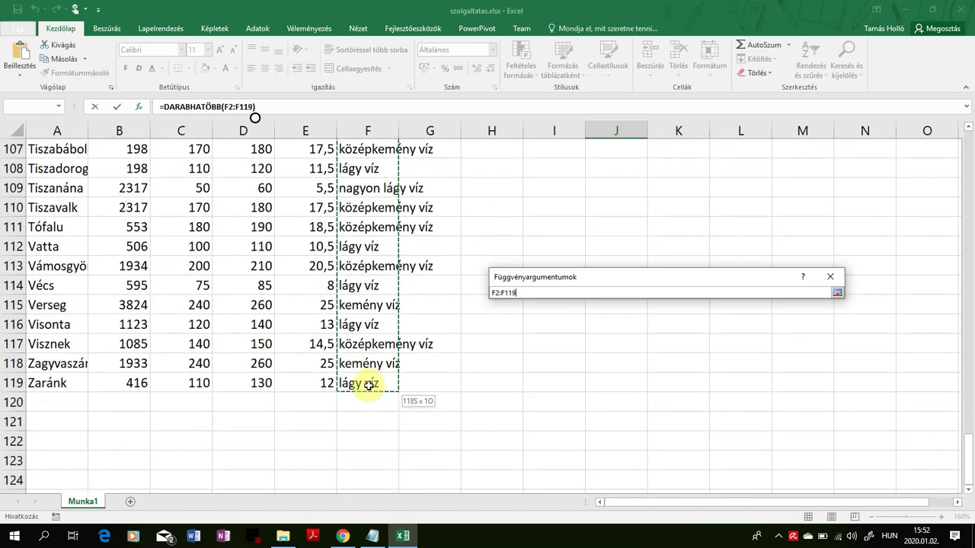
scroll(662, 194, up, 20)
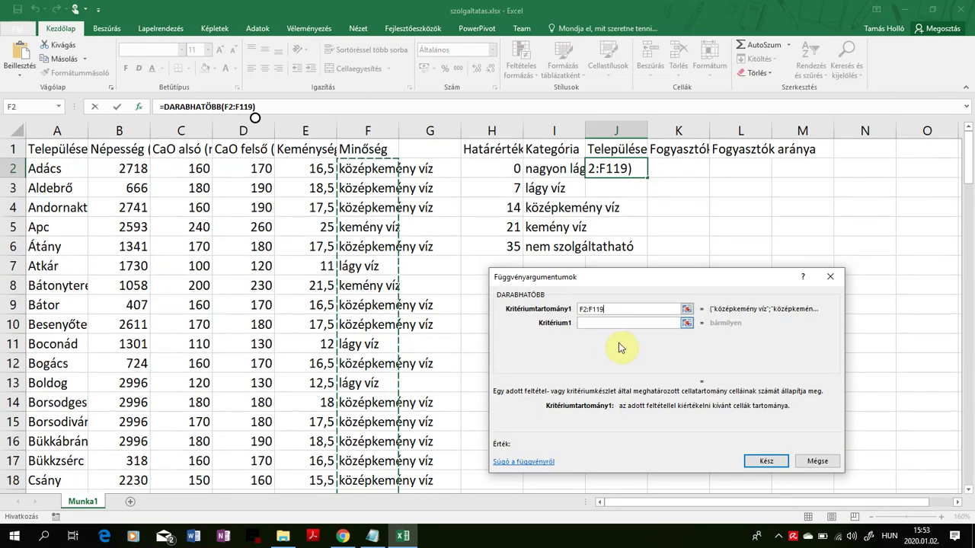
click(594, 323)
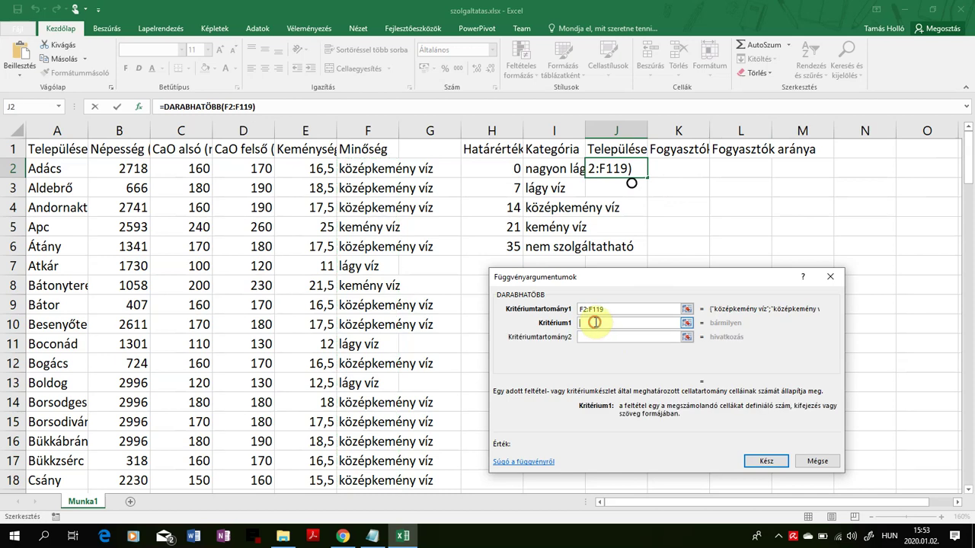
click(547, 169)
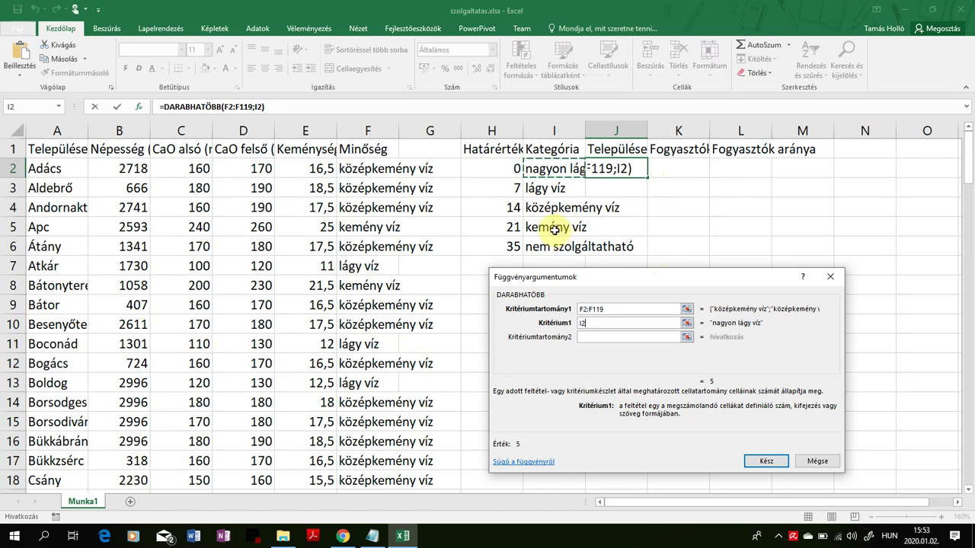
- Make the criteria range absolute as $F$2:$F$119, and fill the completed formula from J2 down to J6
click(616, 308)
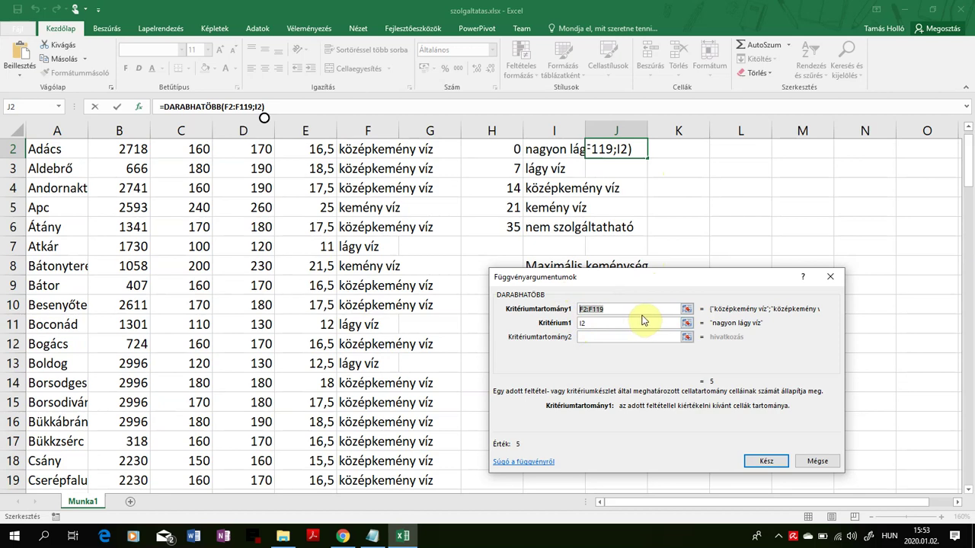
key(F4)
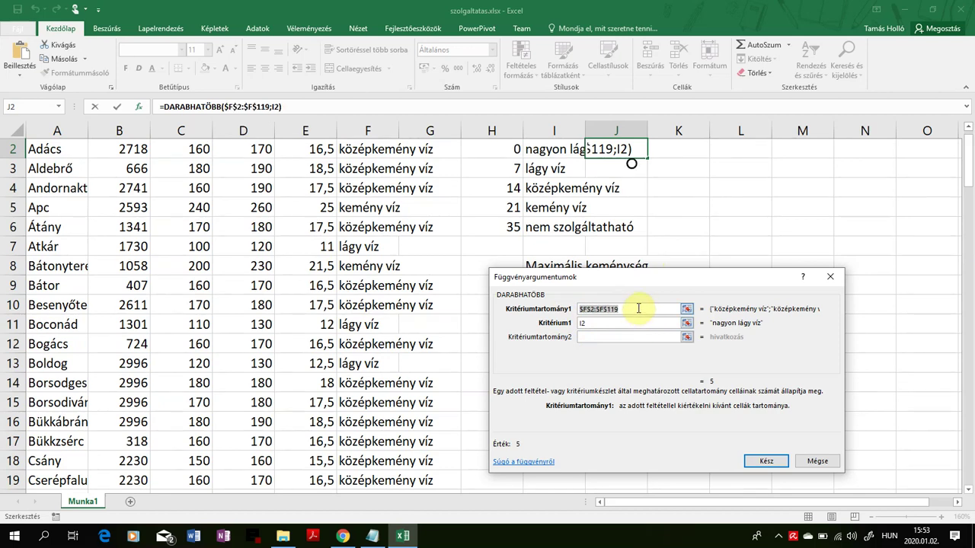
scroll(693, 191, up, 1)
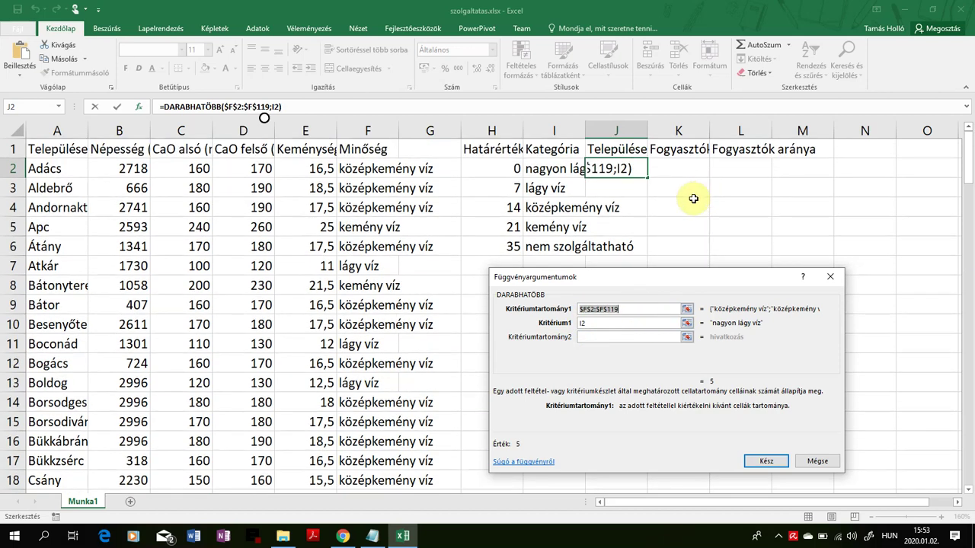
scroll(648, 290, down, 2)
scroll(652, 289, up, 2)
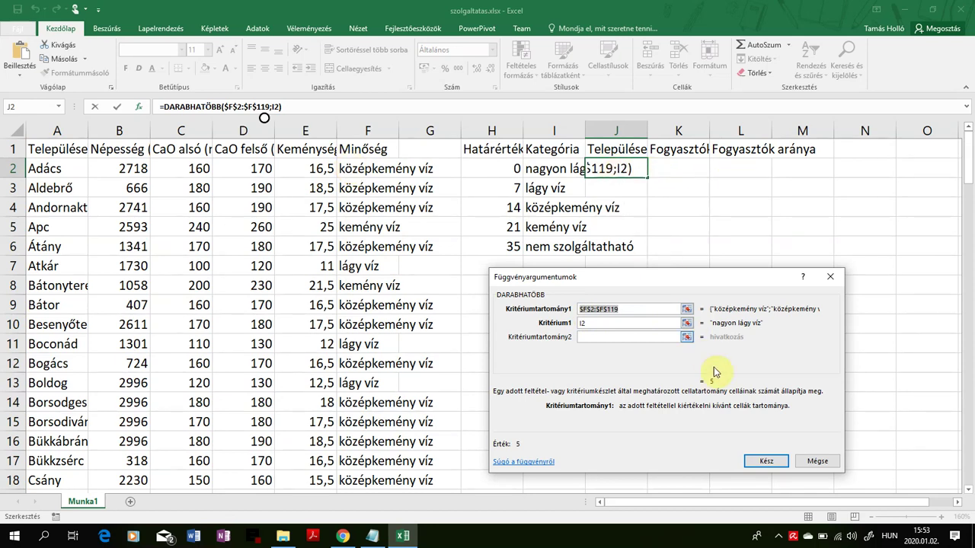
click(766, 462)
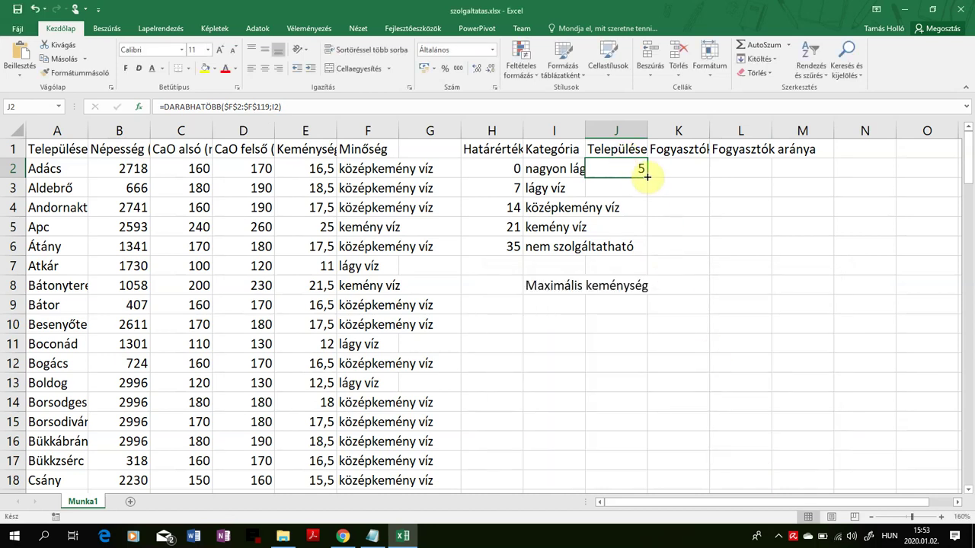
double_click(647, 176)
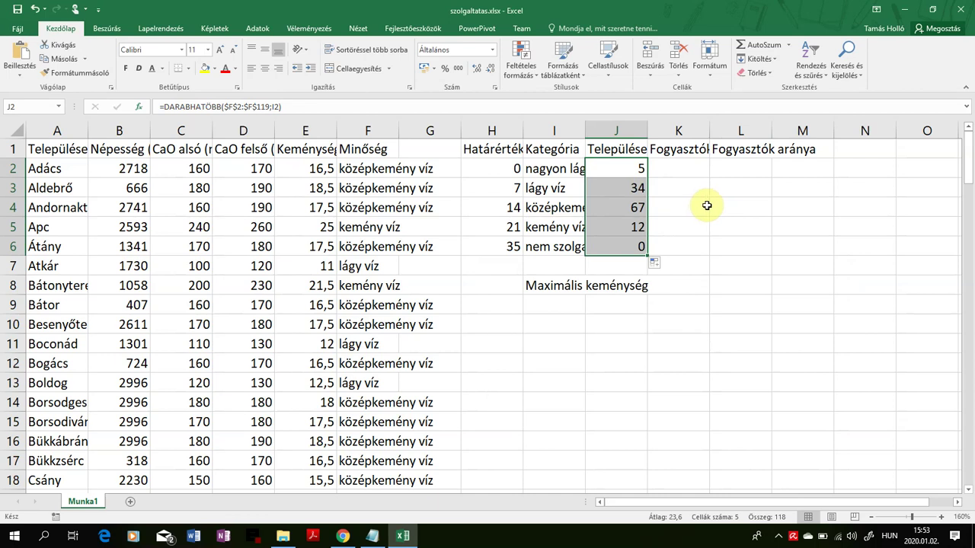
- Examine which range and criterion cell the copied formula in J5 refers to, leaving the formula unedited
click(629, 226)
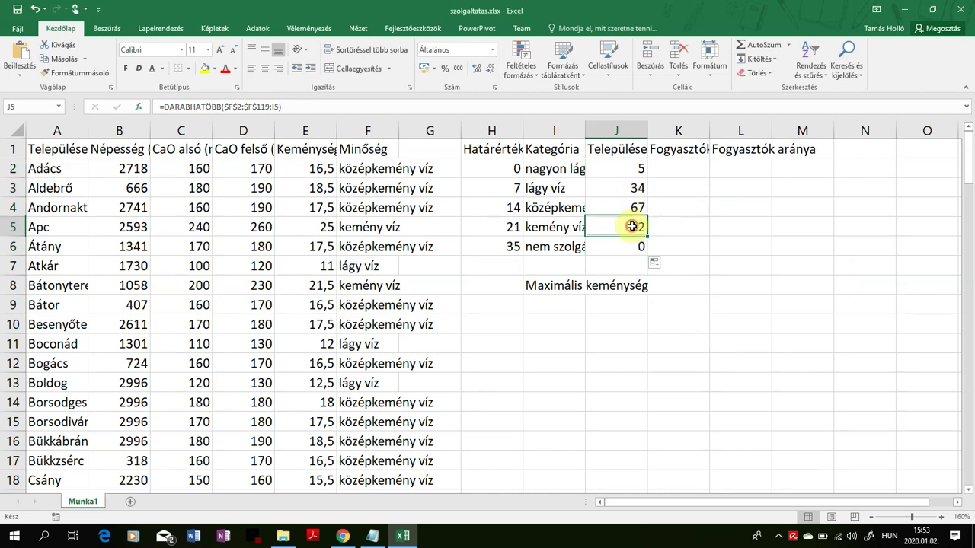
click(514, 107)
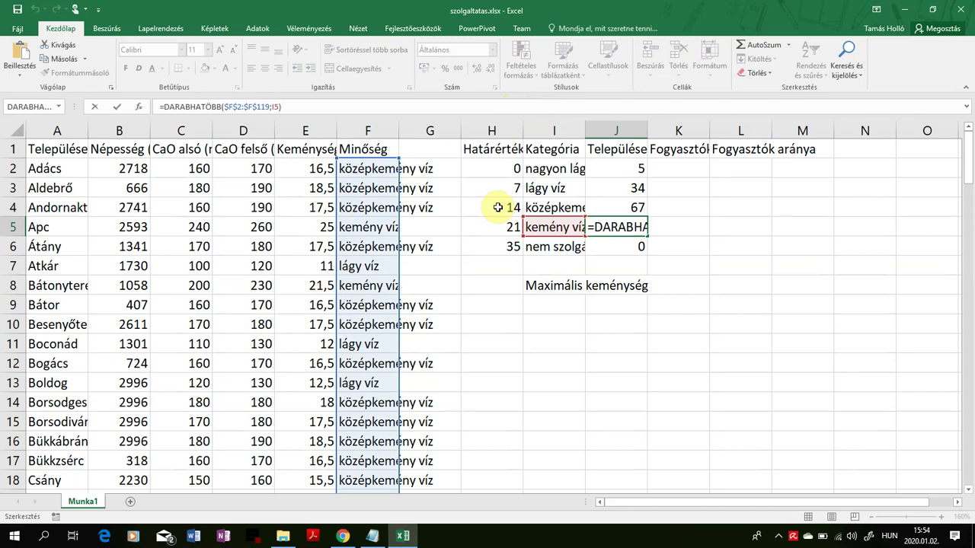
key(Return)
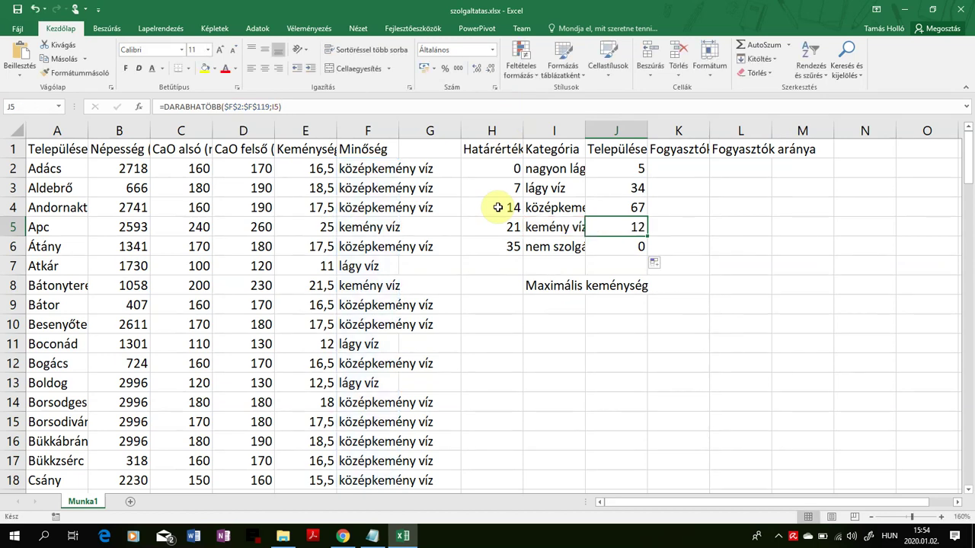
click(629, 227)
click(328, 106)
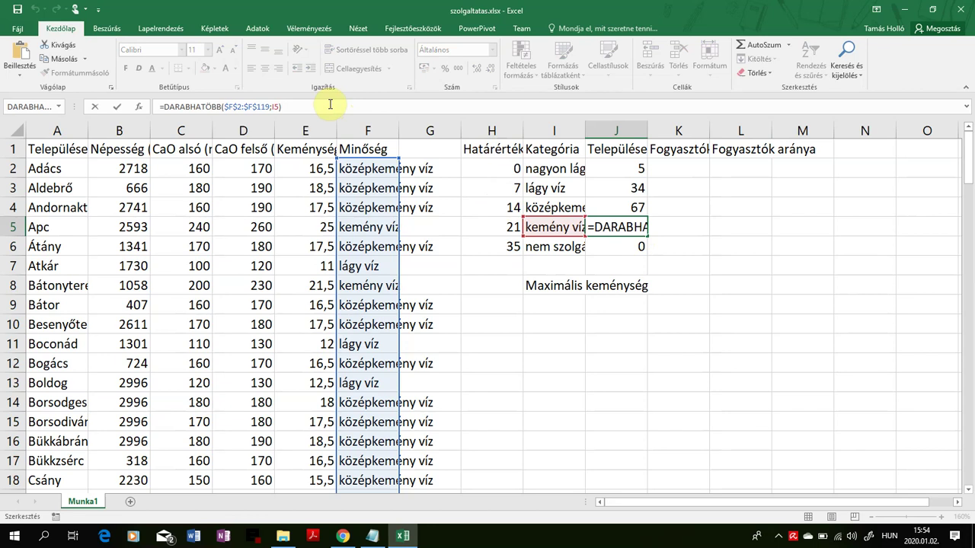
key(Escape)
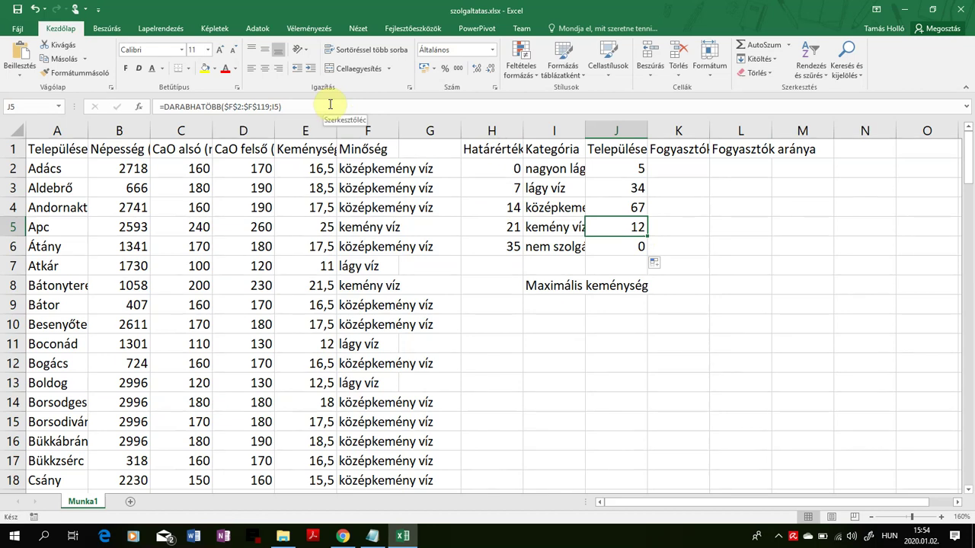
- Read task 4.b in the exercise PDF in Chrome, and insert the SZUMHA function in cell K2 of the Excel workbook
click(343, 537)
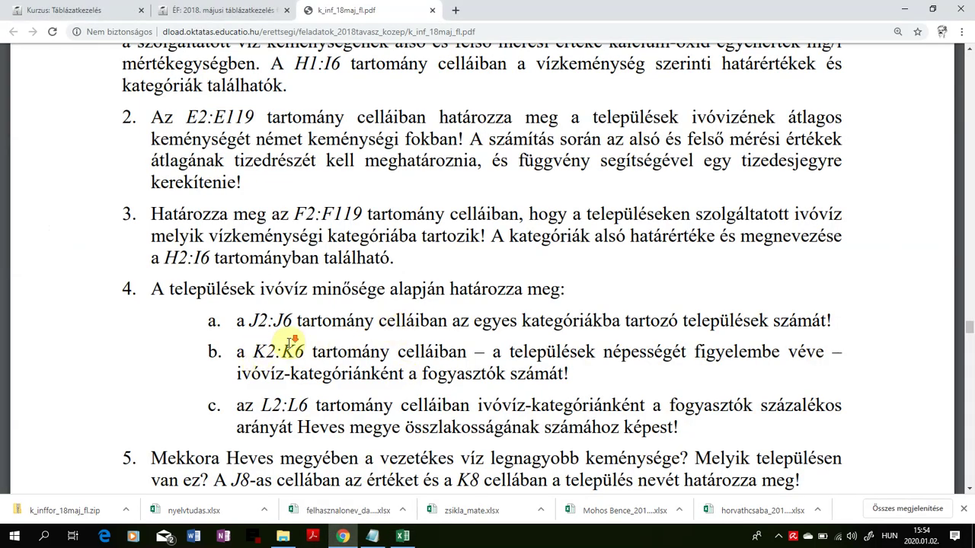
scroll(263, 350, down, 2)
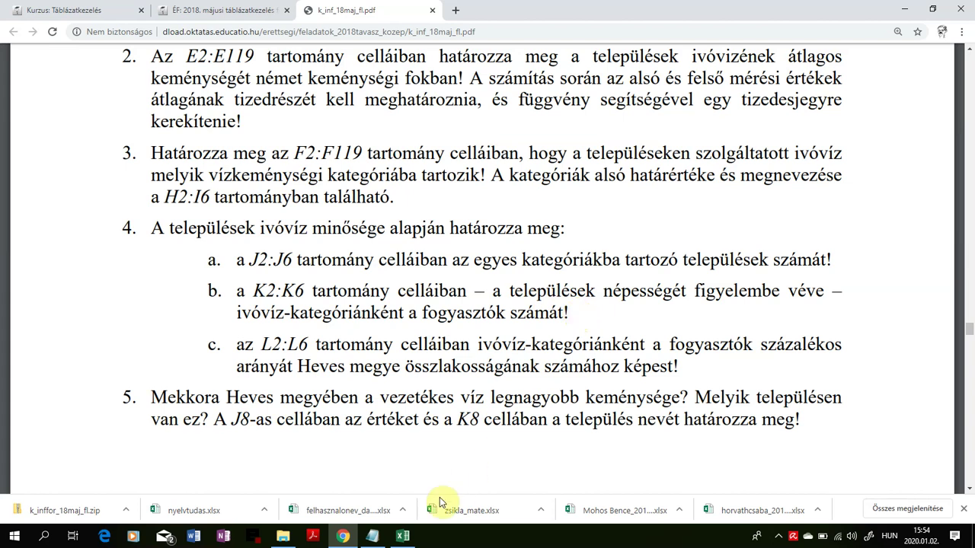
click(402, 536)
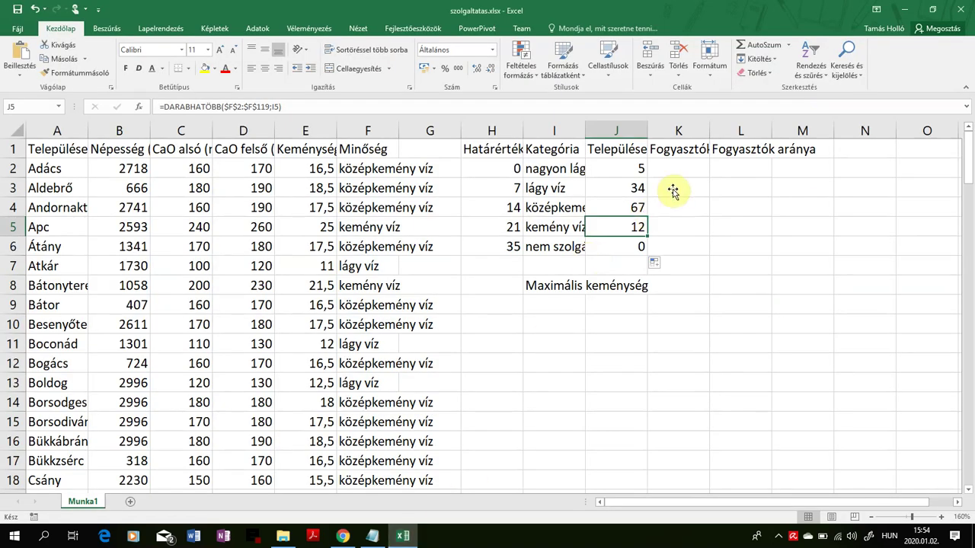
click(680, 168)
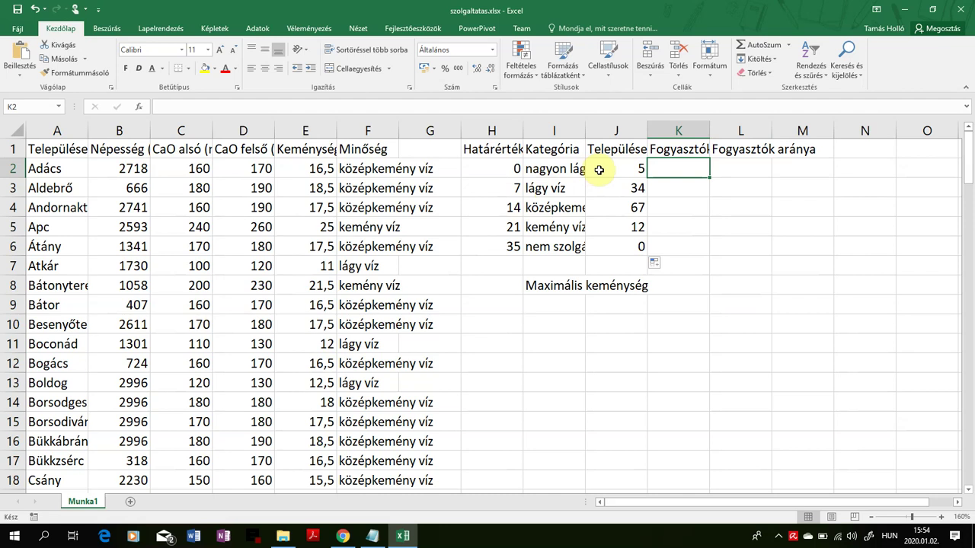
click(137, 106)
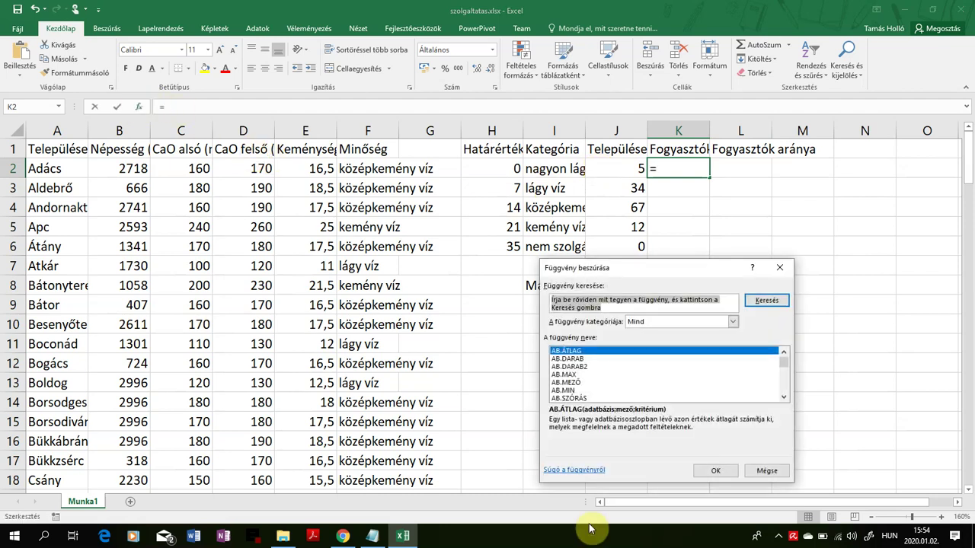
click(568, 371)
text(szám)
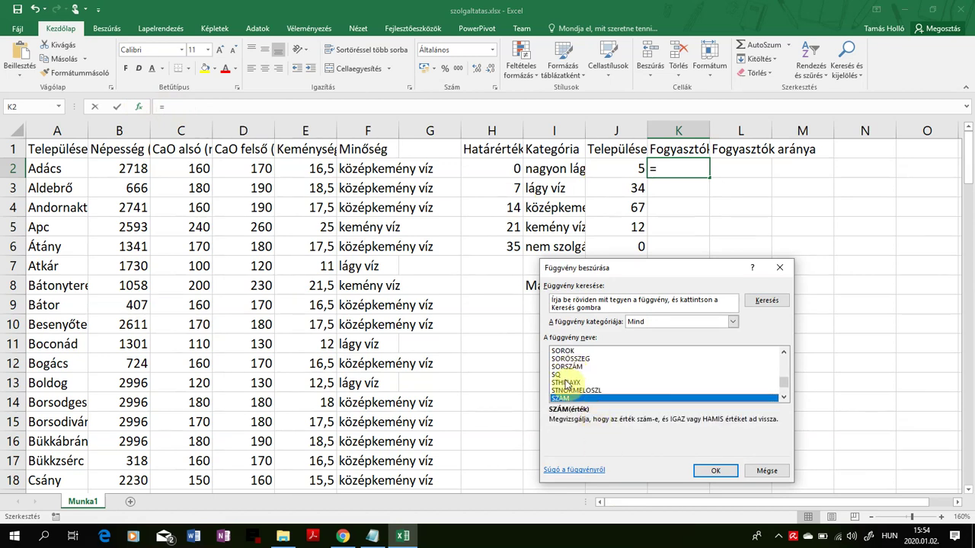
scroll(640, 387, down, 4)
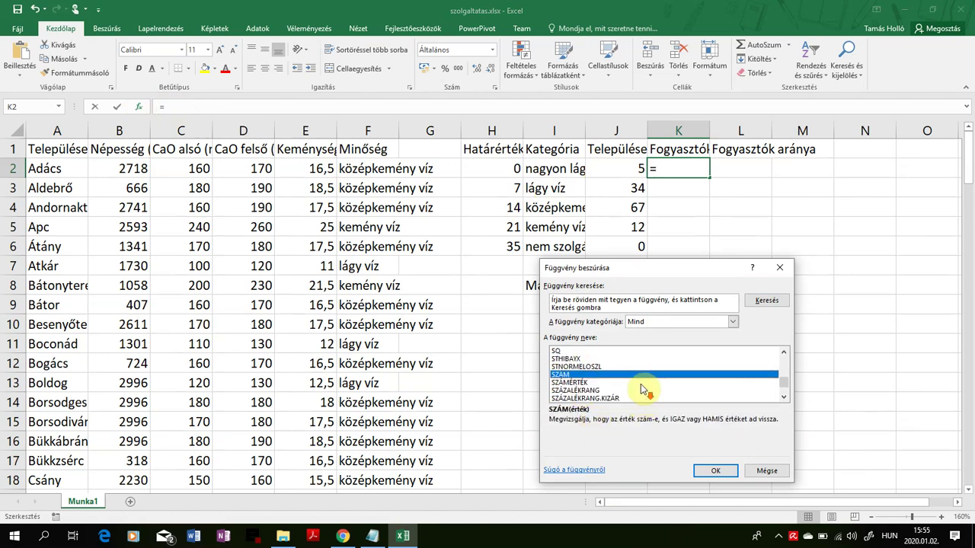
scroll(637, 388, down, 1)
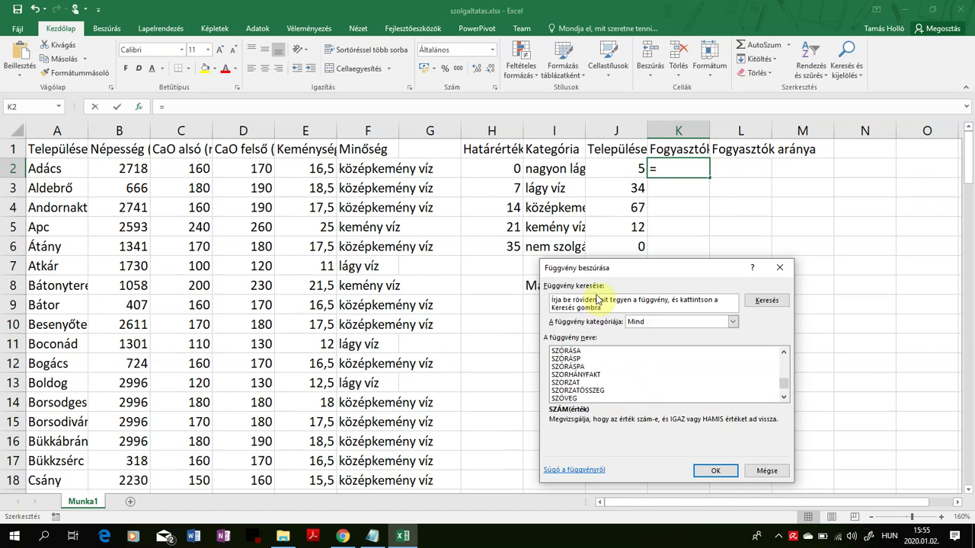
scroll(604, 367, down, 3)
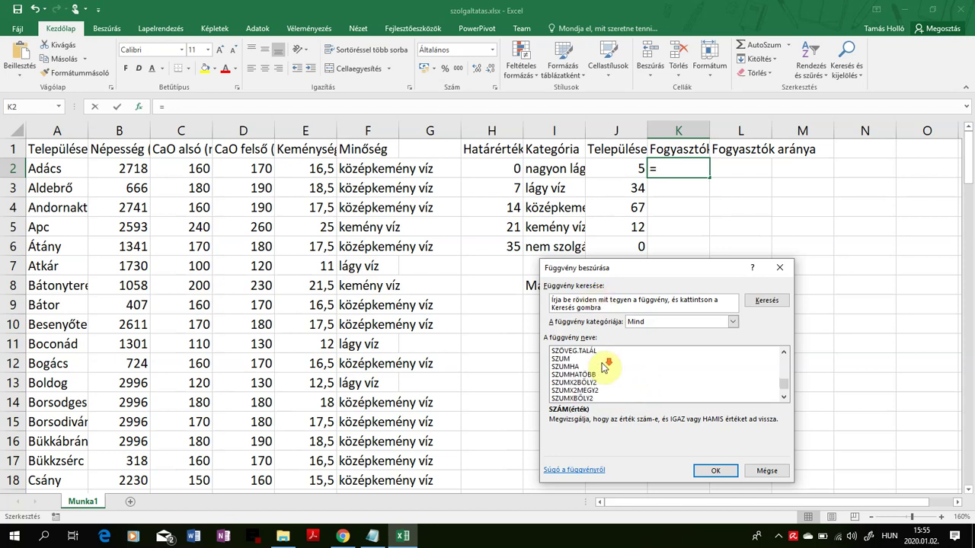
click(580, 367)
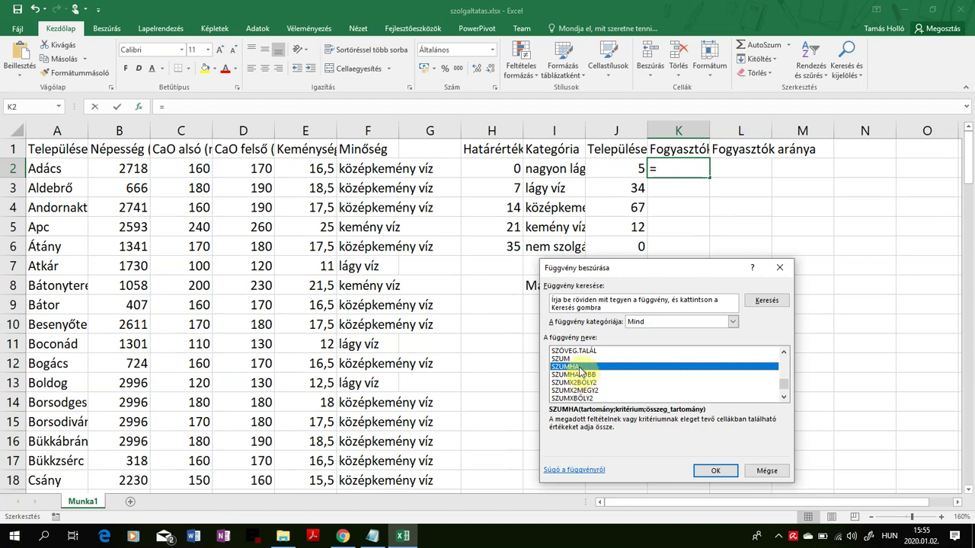
click(716, 470)
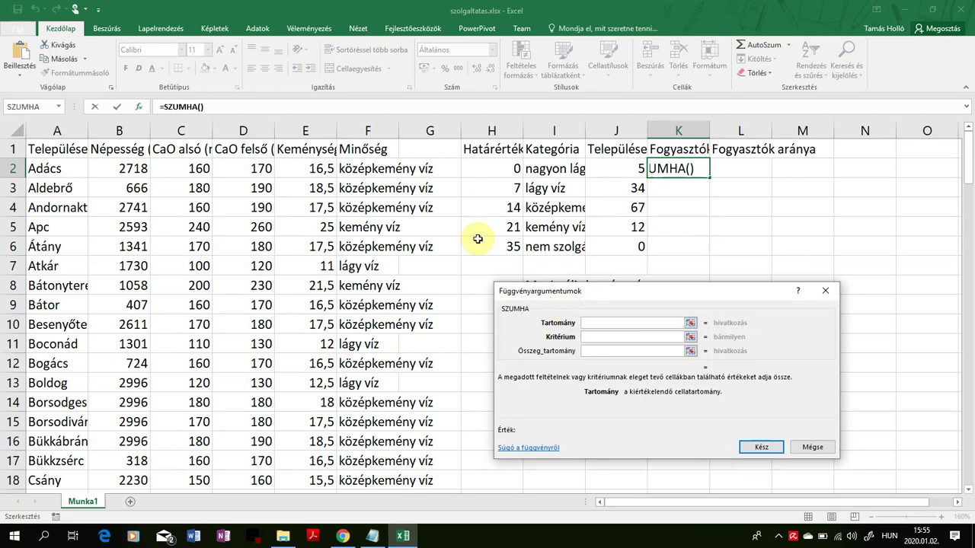
- Set the SZUMHA function's range to the quality cells F2:F119 and its criterion to category cell I2
drag(361, 168, 389, 442)
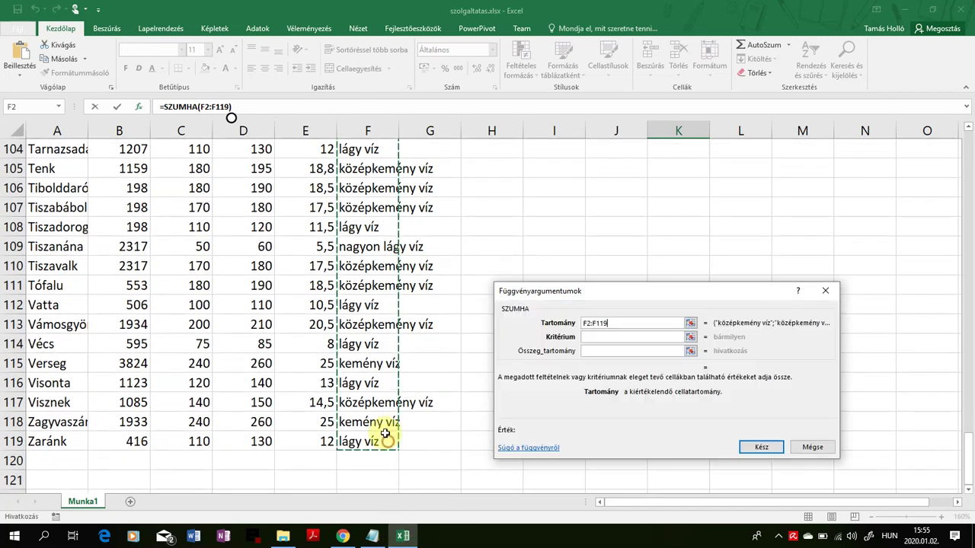
click(601, 335)
scroll(716, 195, up, 20)
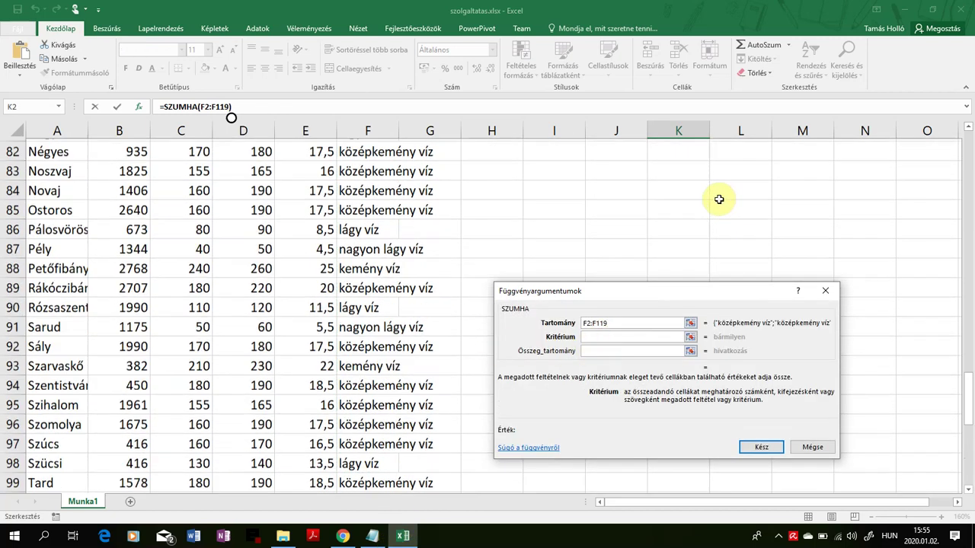
scroll(715, 195, up, 14)
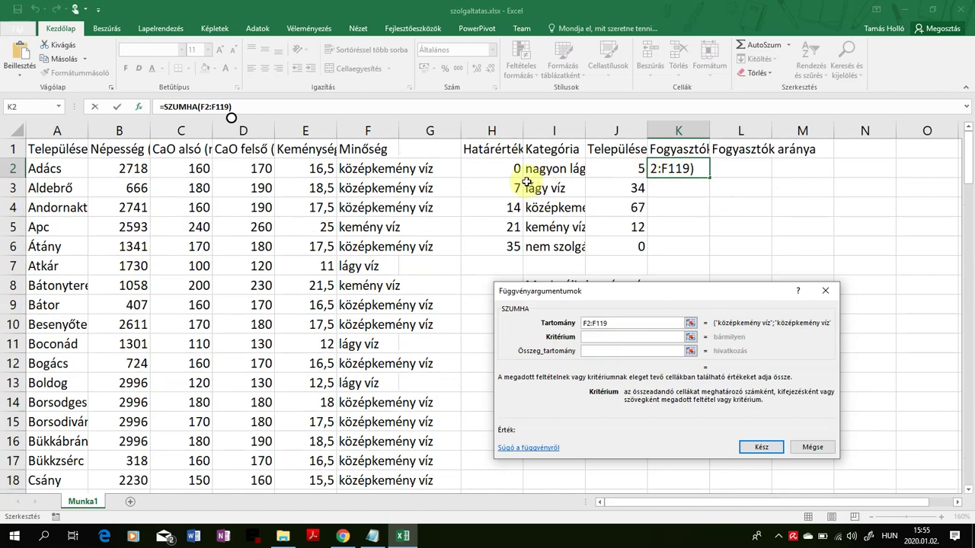
click(550, 168)
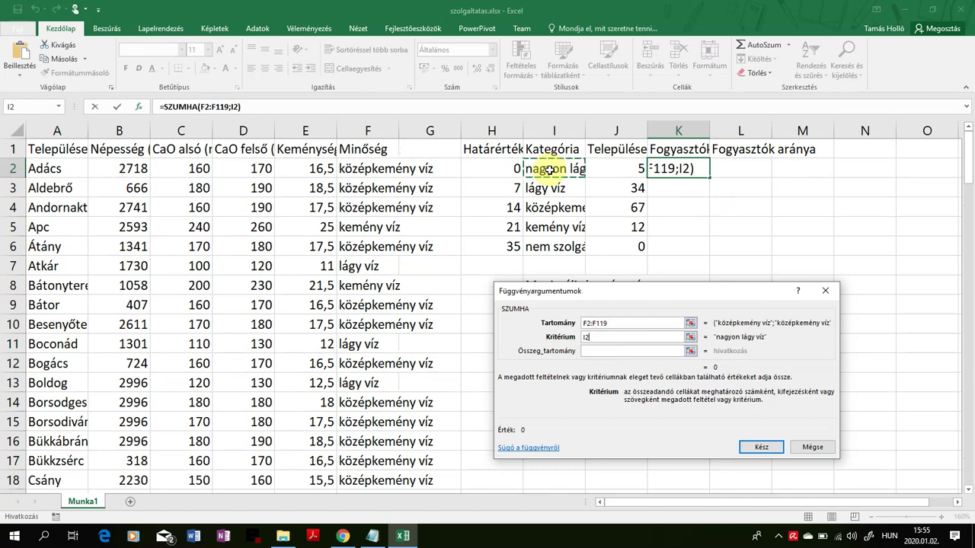
- Set the SZUMHA function's sum range to the population cells B2:B119
click(603, 352)
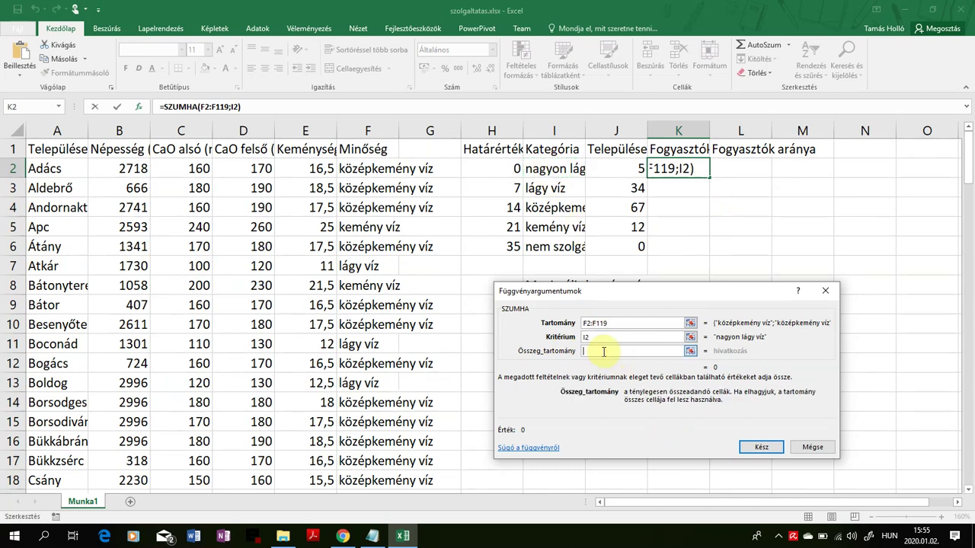
drag(112, 169, 132, 442)
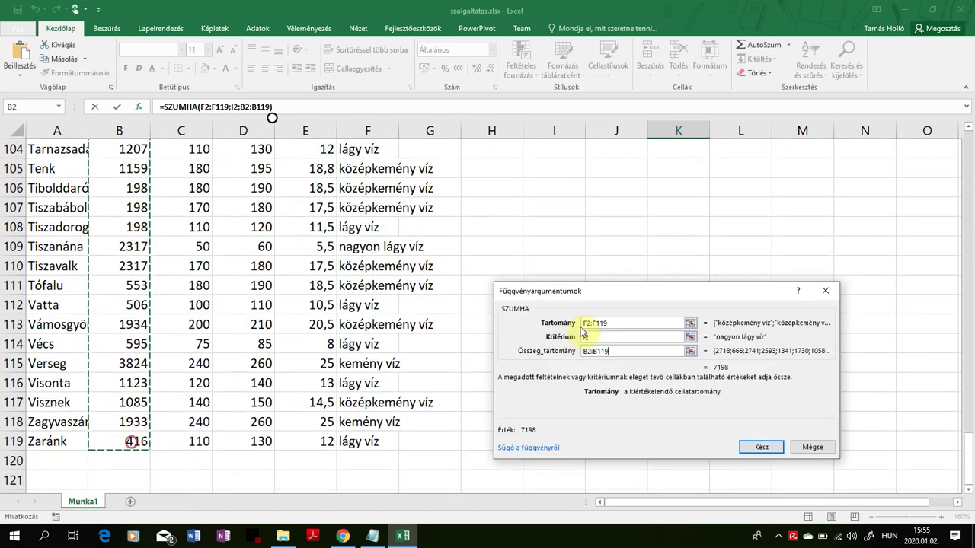
scroll(846, 204, up, 14)
scroll(845, 204, up, 20)
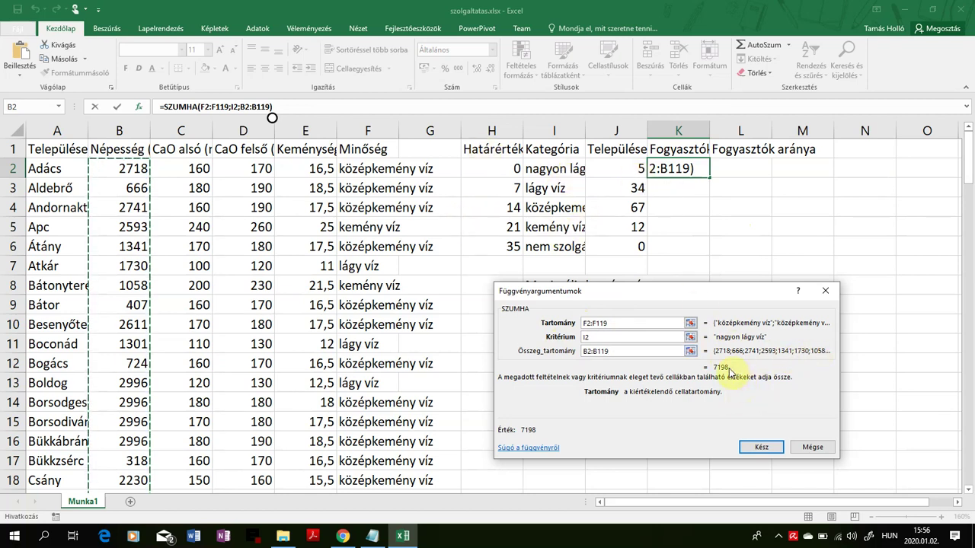
- Make the SZUMHA ranges absolute as $F$2:$F$119 and $B$2:$B$119, and fill the completed formula from K2 down to K6
click(615, 322)
scroll(617, 322, down, 1)
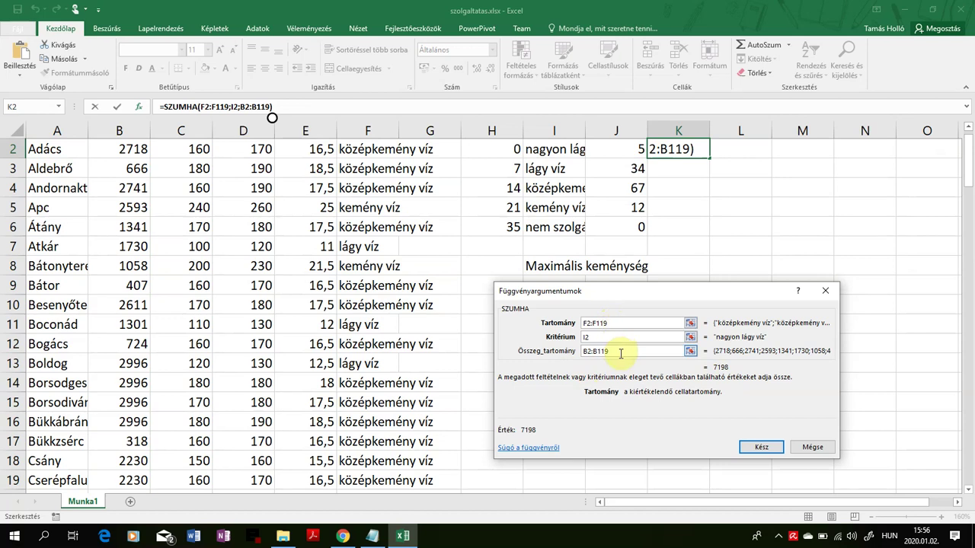
click(620, 352)
scroll(735, 213, up, 1)
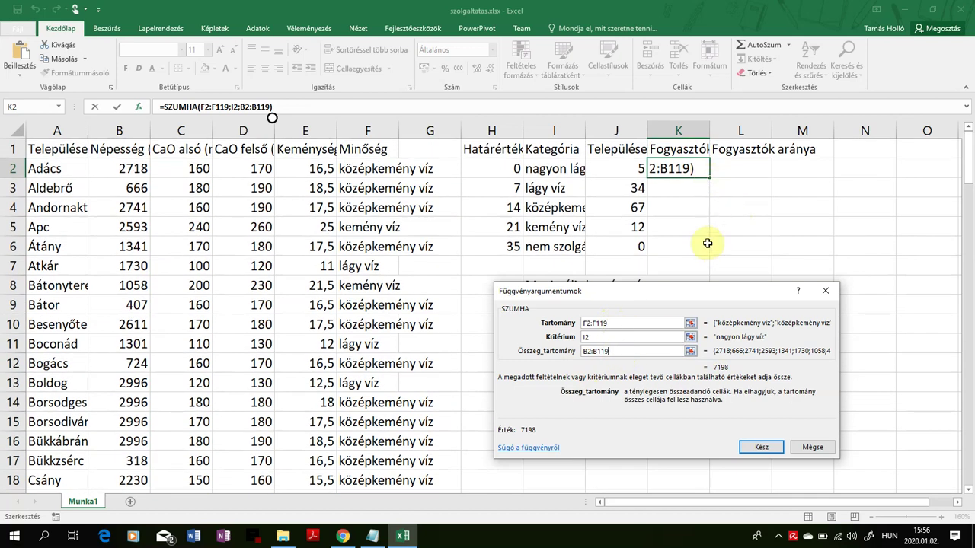
click(618, 322)
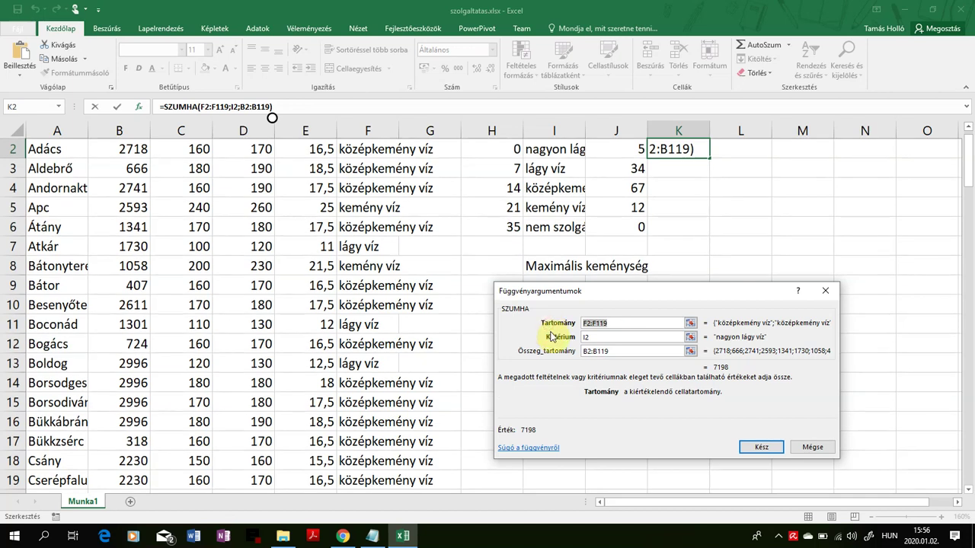
key(F4)
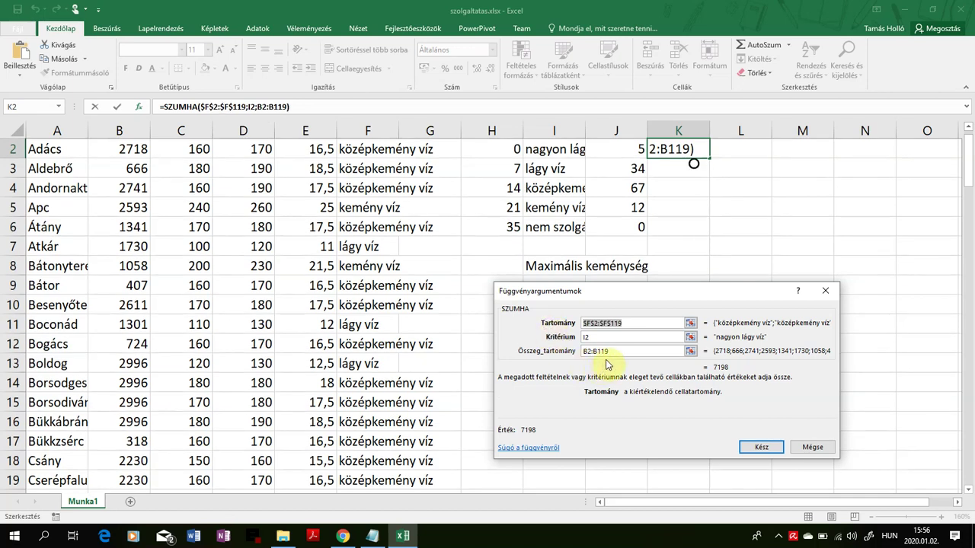
key(Tab)
key(Tab)
key(F4)
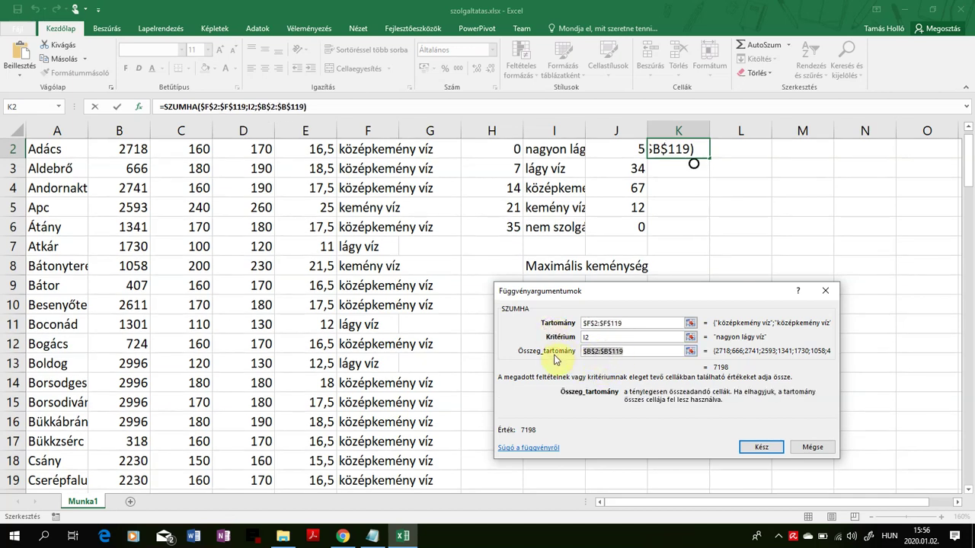
scroll(647, 308, up, 1)
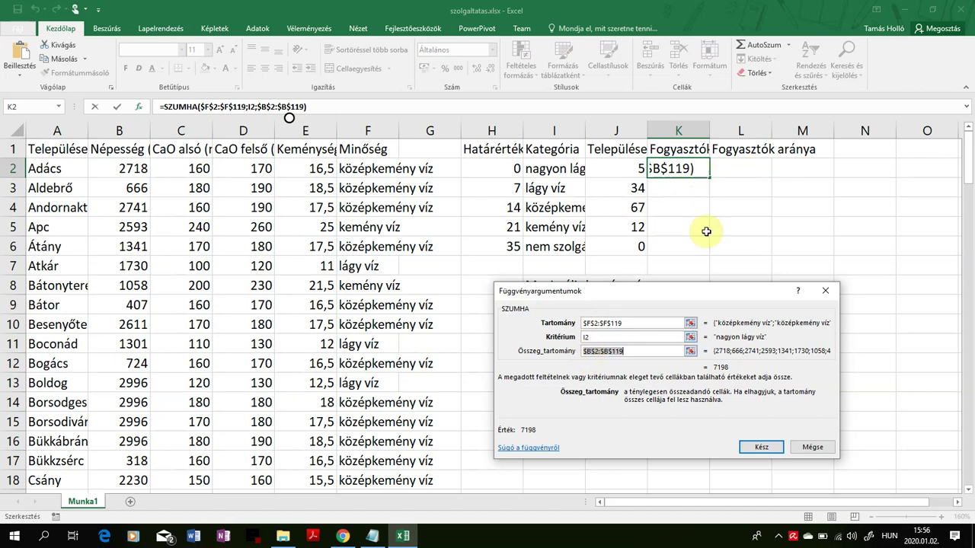
click(761, 448)
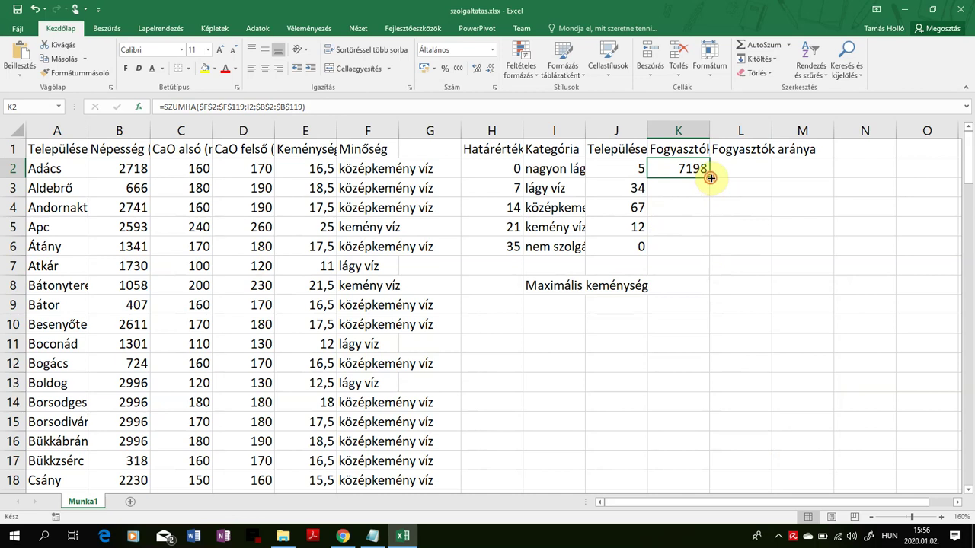
drag(709, 177, 709, 247)
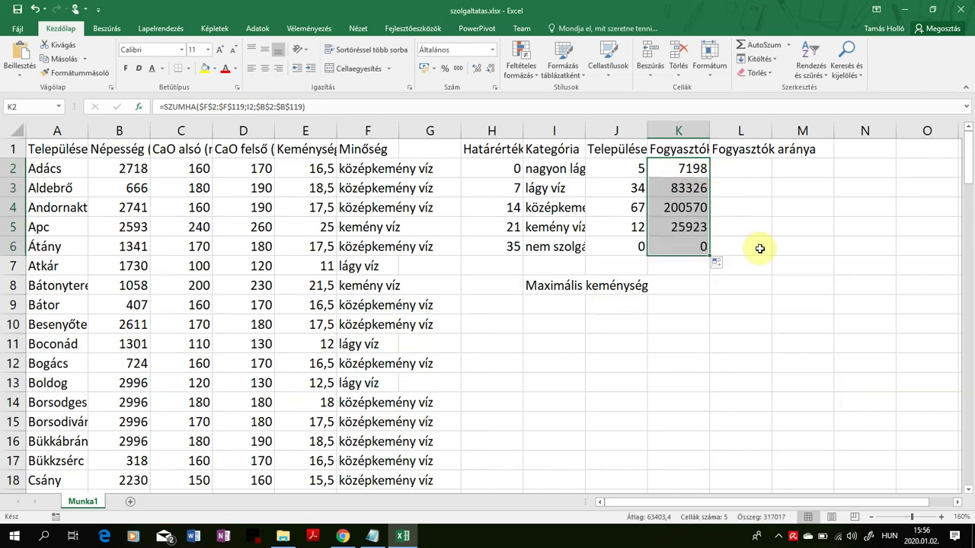
- Read task 4.c in the exercise PDF in Chrome, and return to the Excel workbook
key(alt+Tab)
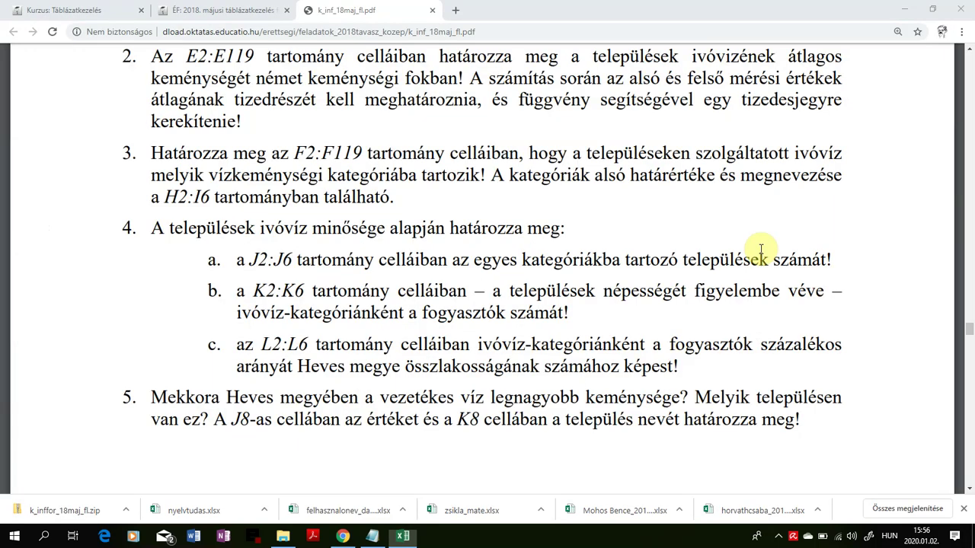
scroll(270, 344, down, 1)
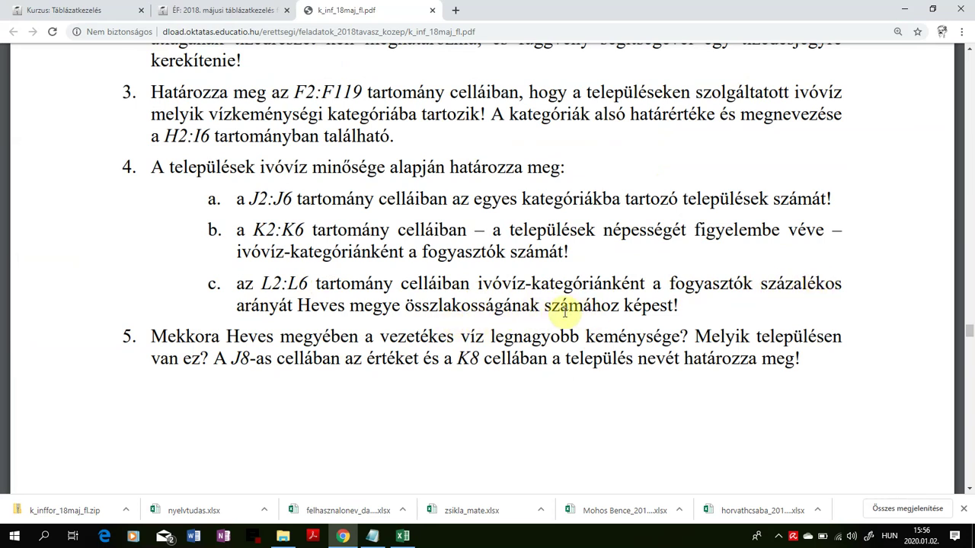
key(alt+Tab)
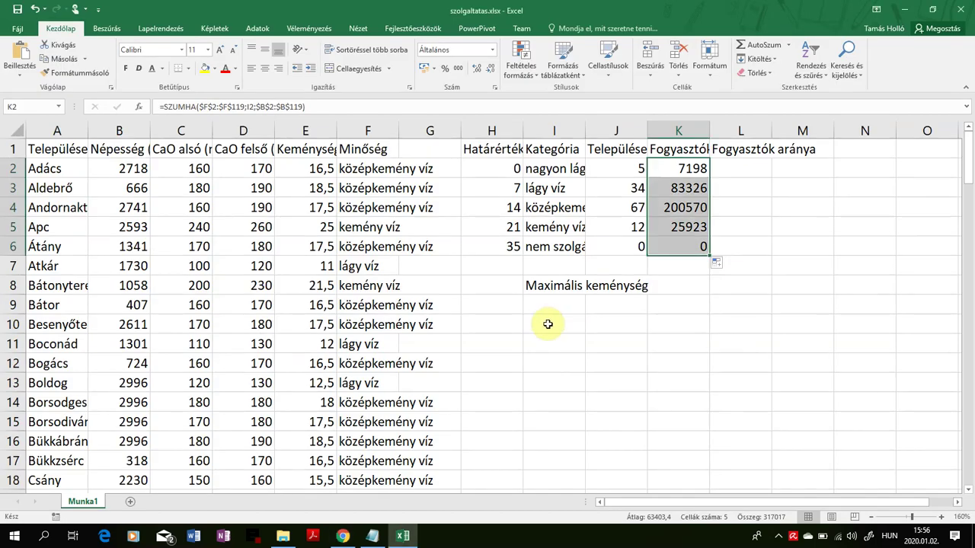
- Examine the consumer count in K2 and the settlement populations in column B as inputs for the percentage share
click(740, 173)
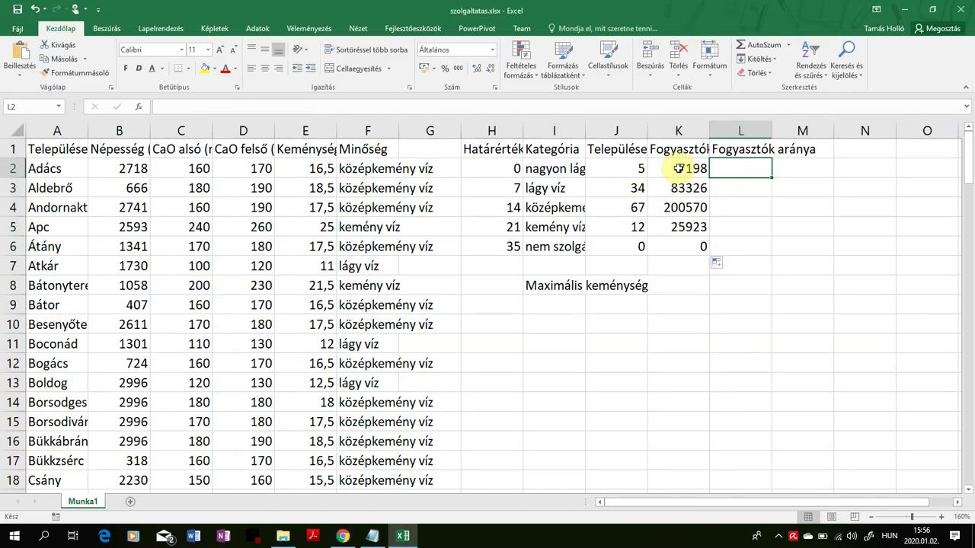
click(680, 168)
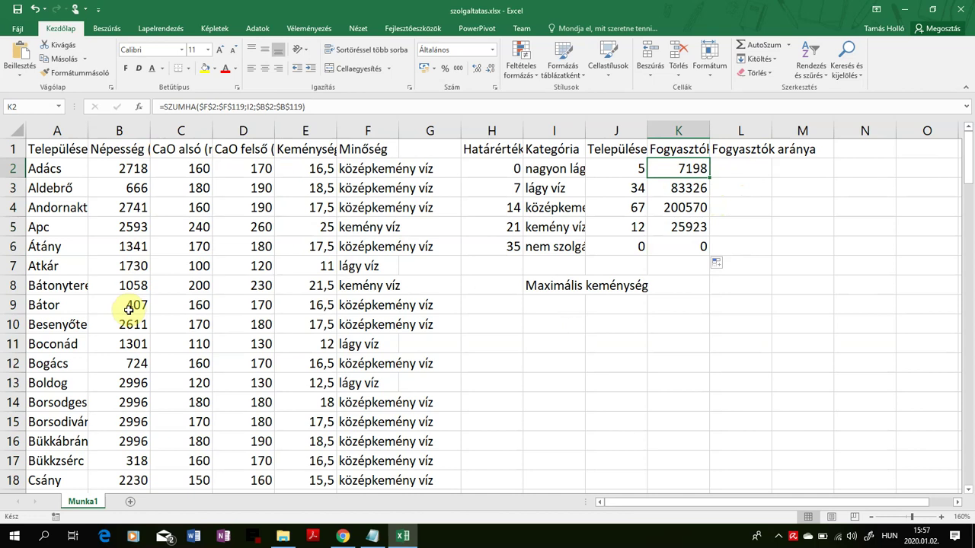
scroll(129, 309, down, 2)
scroll(127, 306, down, 20)
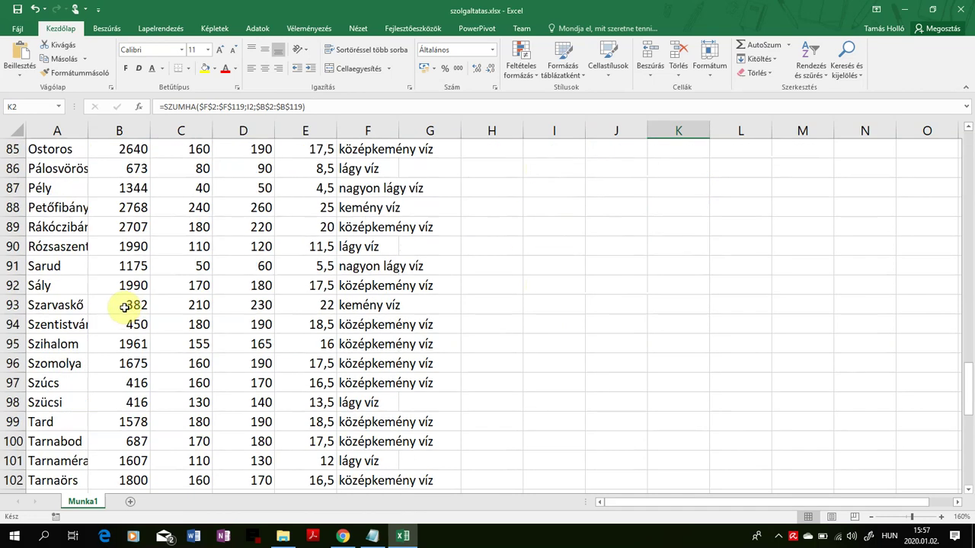
scroll(130, 335, up, 11)
scroll(129, 324, up, 20)
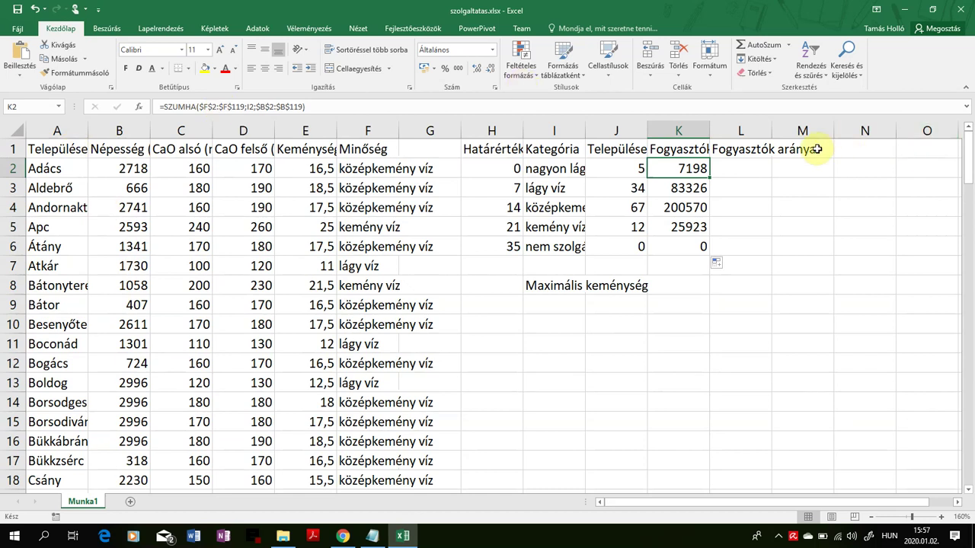
click(872, 149)
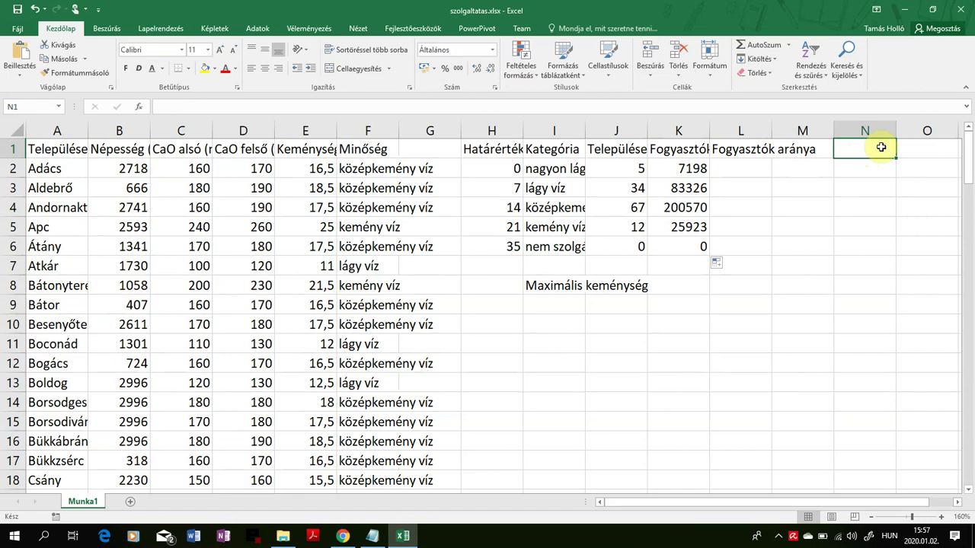
- Begin the consumer share formula in cell L2 with =K2/ so that the category's consumer count is the numerator
click(725, 167)
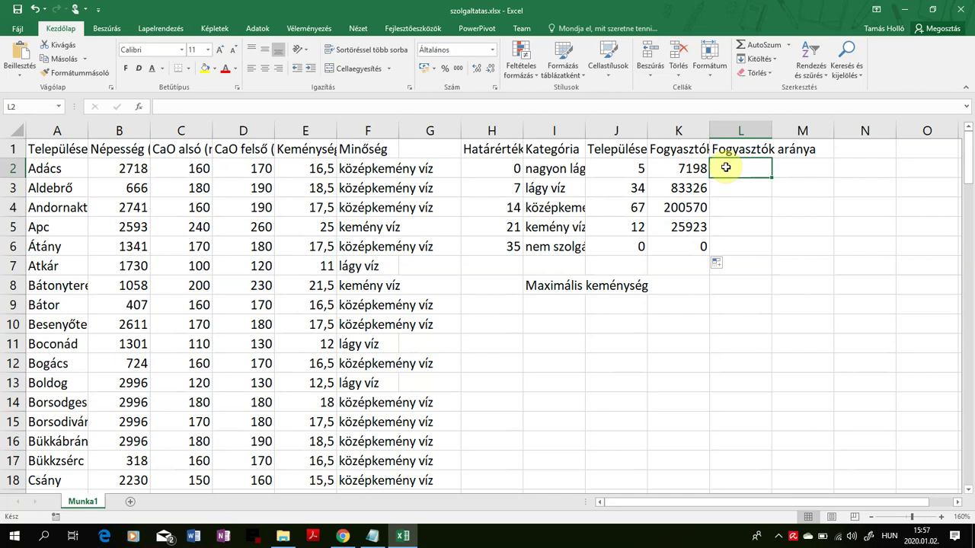
key(alt)
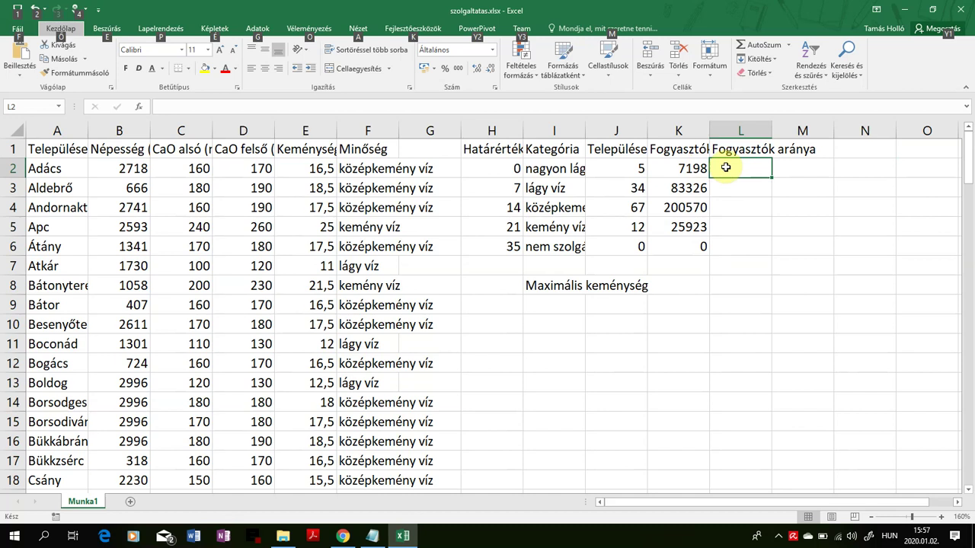
key(alt)
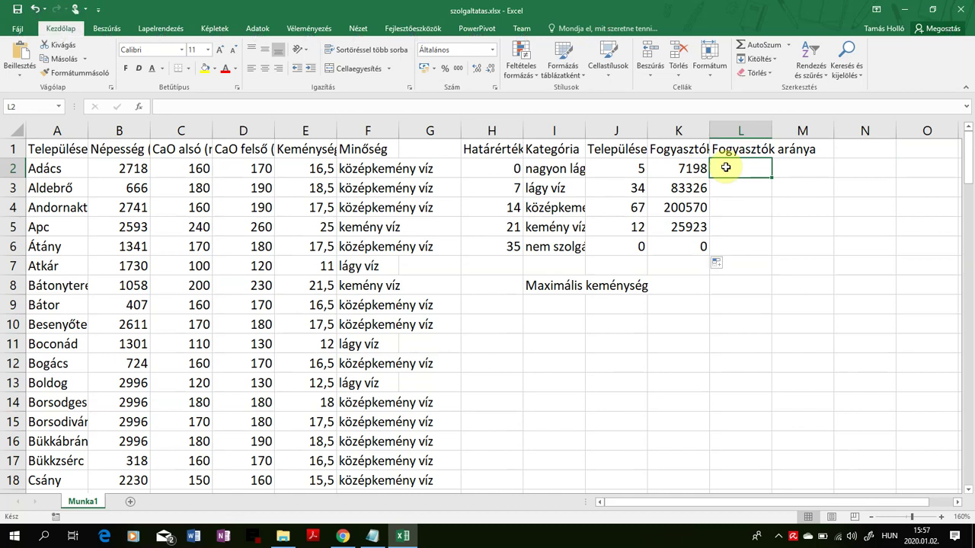
text(=)
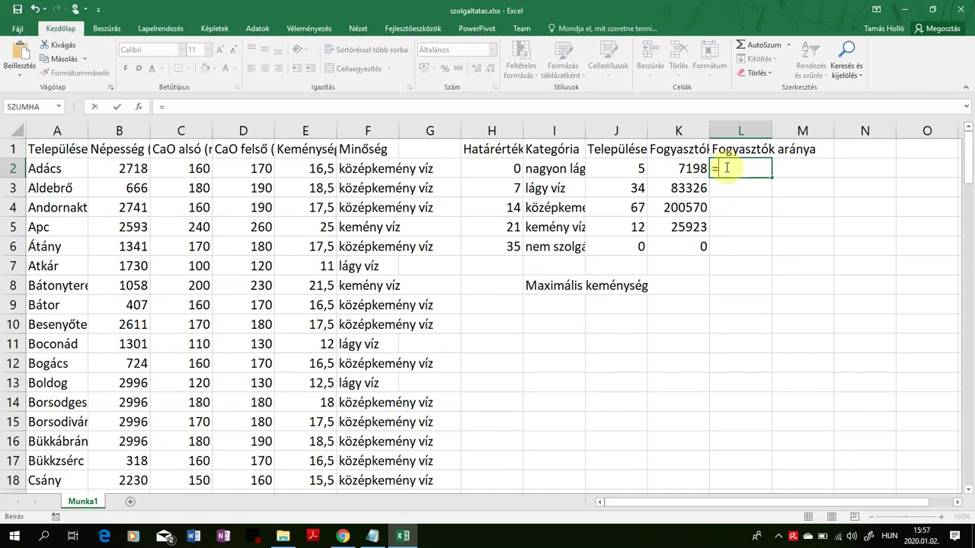
click(680, 169)
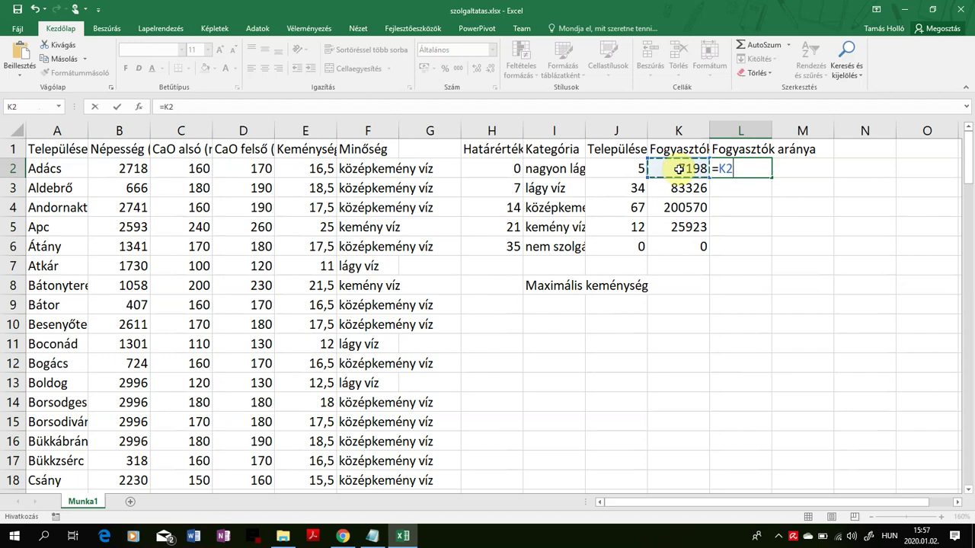
text(/)
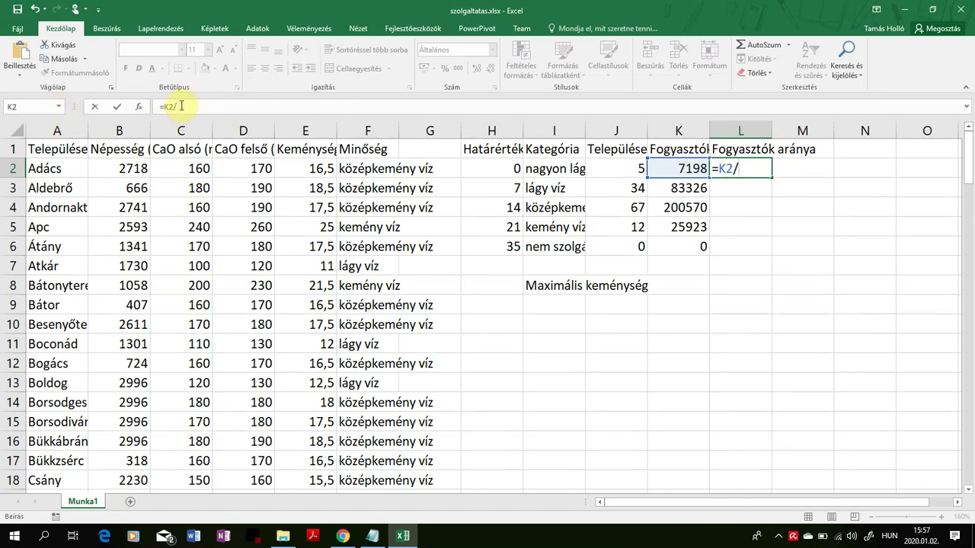
- Insert the SZUM function from the full function list as the divisor in L2's formula
click(58, 107)
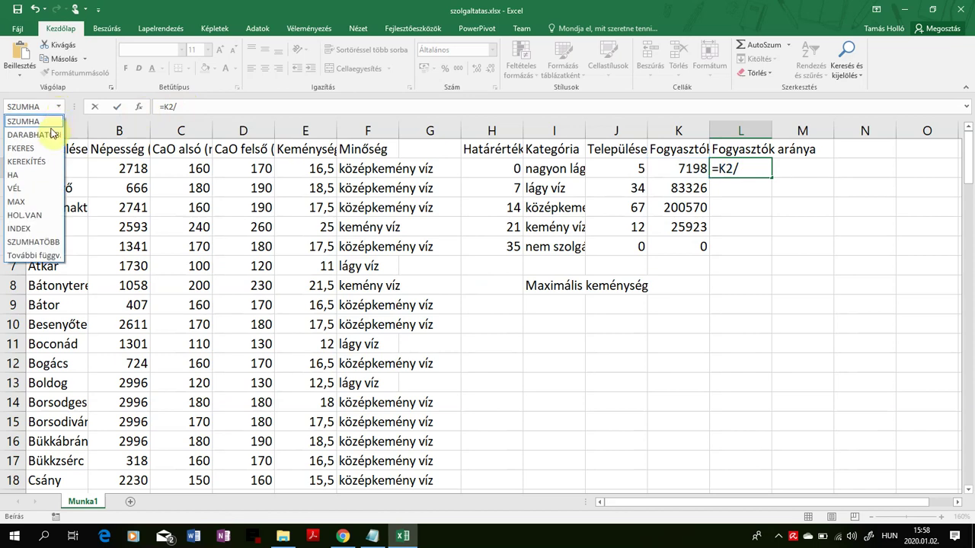
click(36, 257)
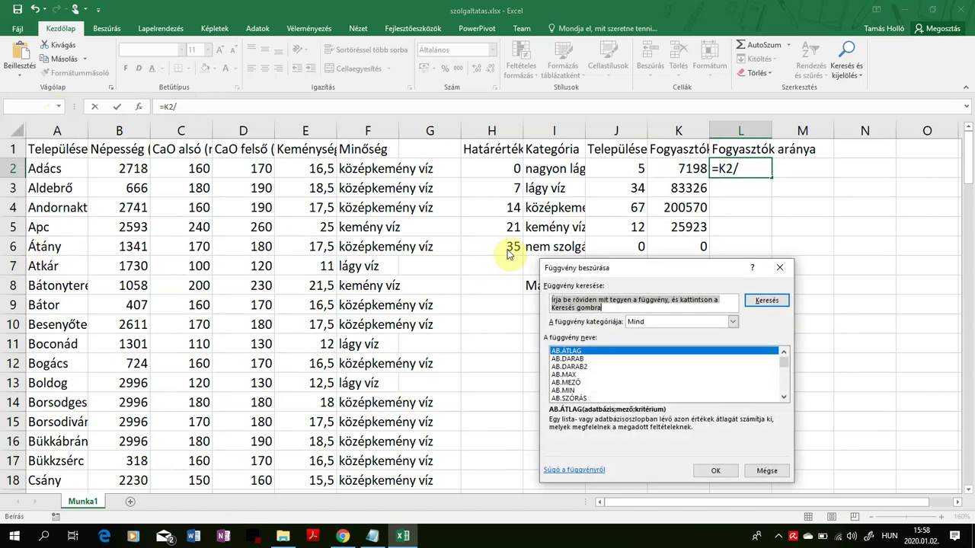
click(563, 380)
key(s)
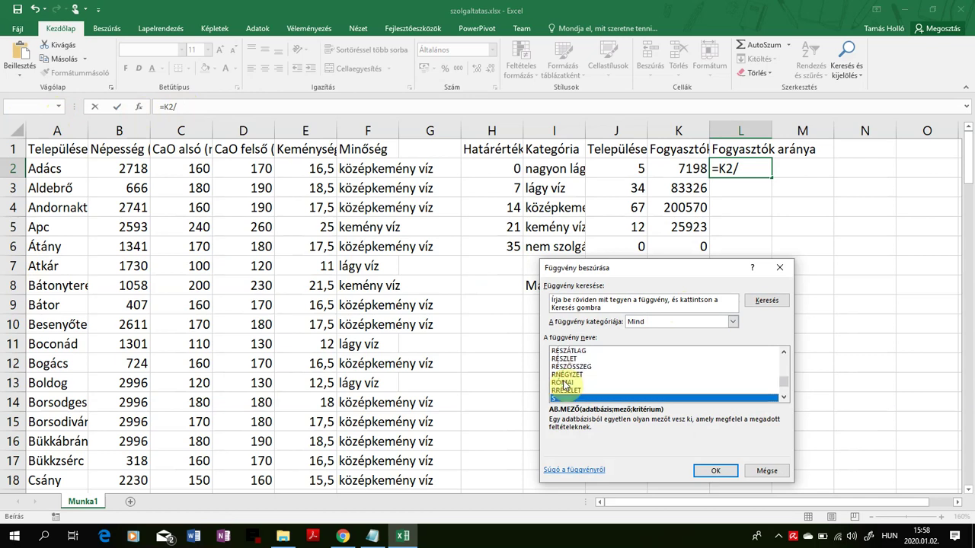
key(z)
scroll(566, 385, down, 5)
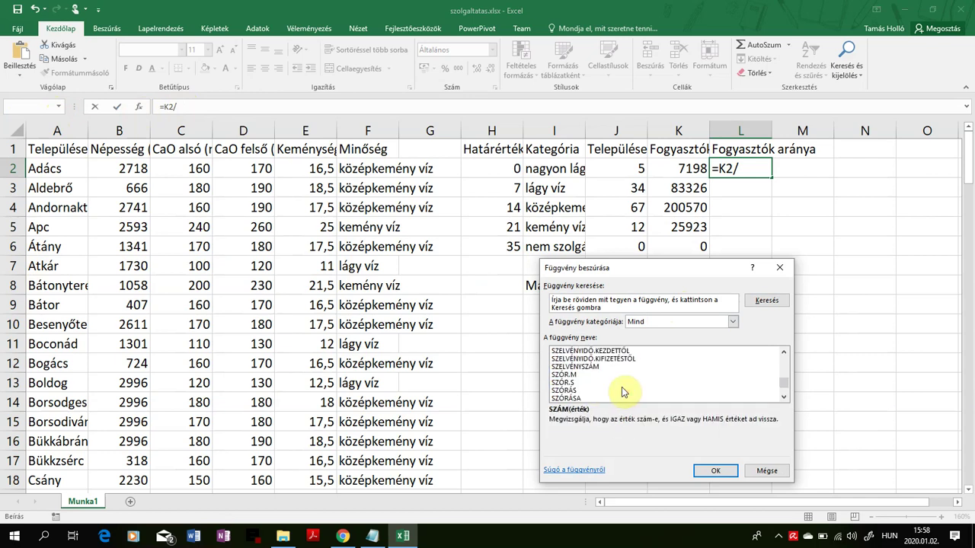
scroll(607, 387, down, 2)
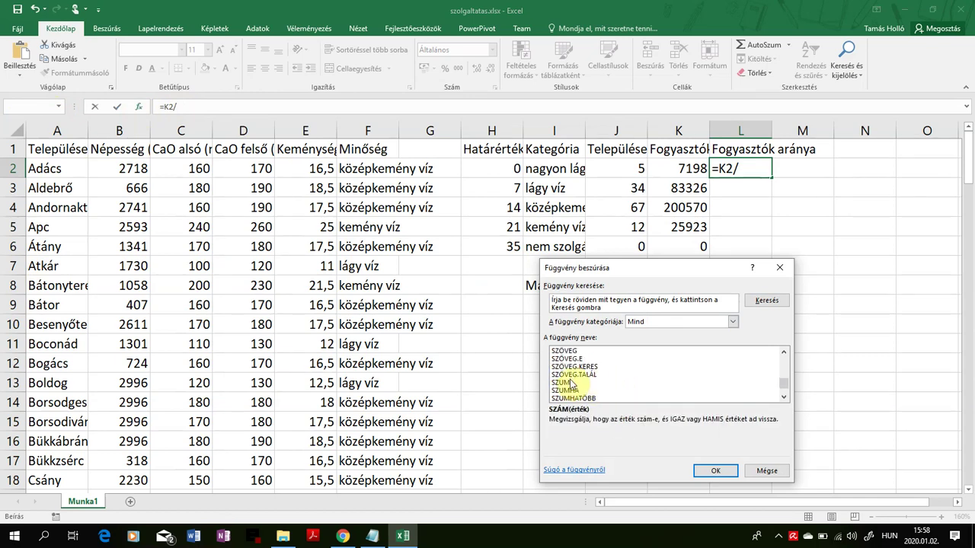
click(571, 382)
click(728, 472)
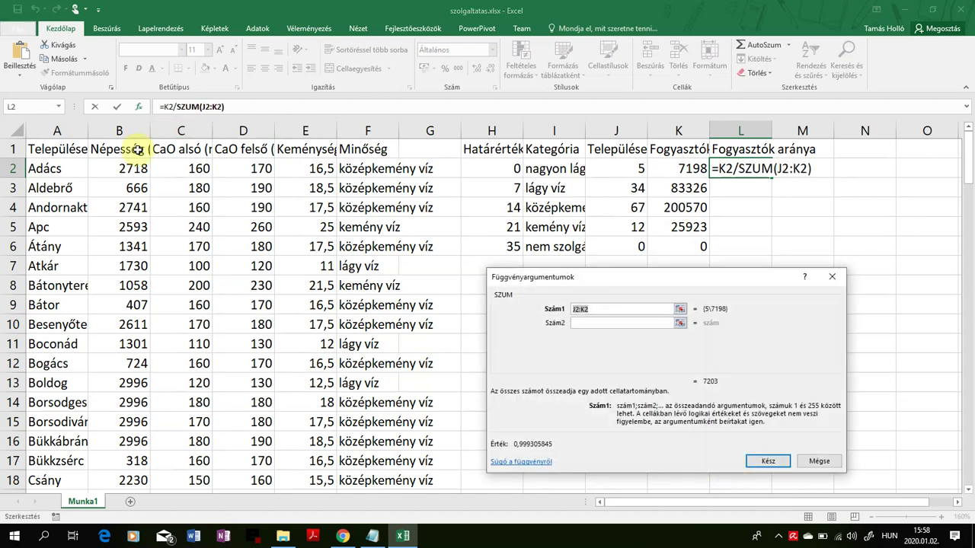
- Set the SZUM argument in L2 to the absolute population range $B$2:$B$119 and complete the consumer share formula
drag(133, 163, 137, 460)
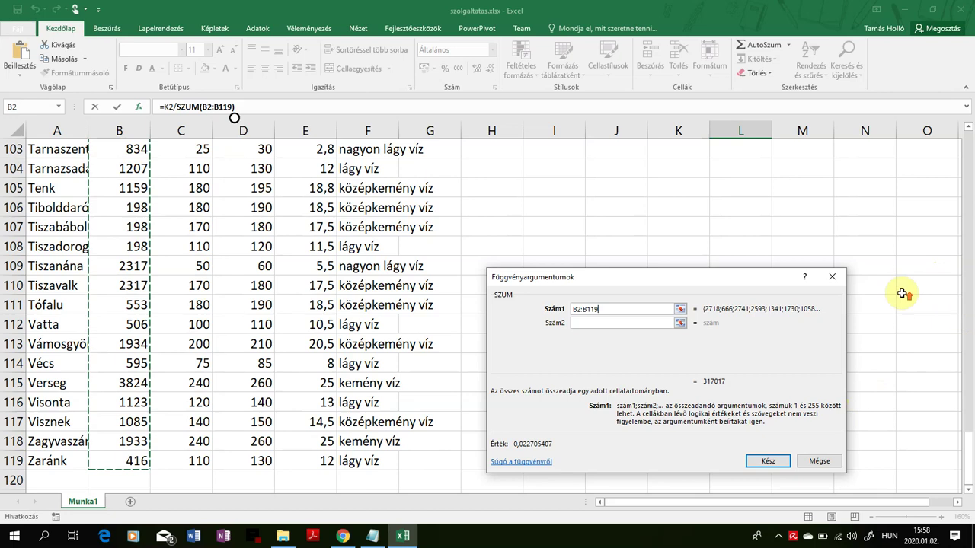
scroll(902, 293, up, 20)
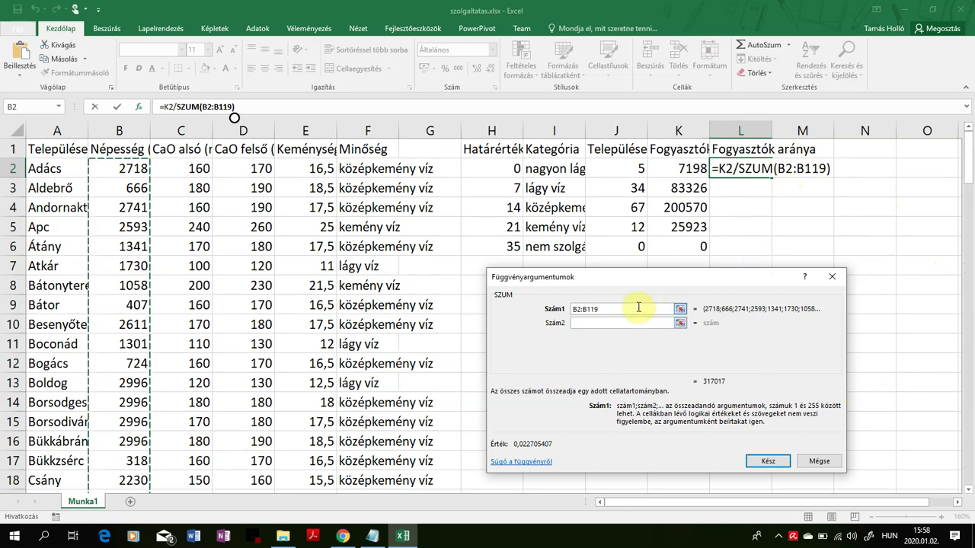
key(F4)
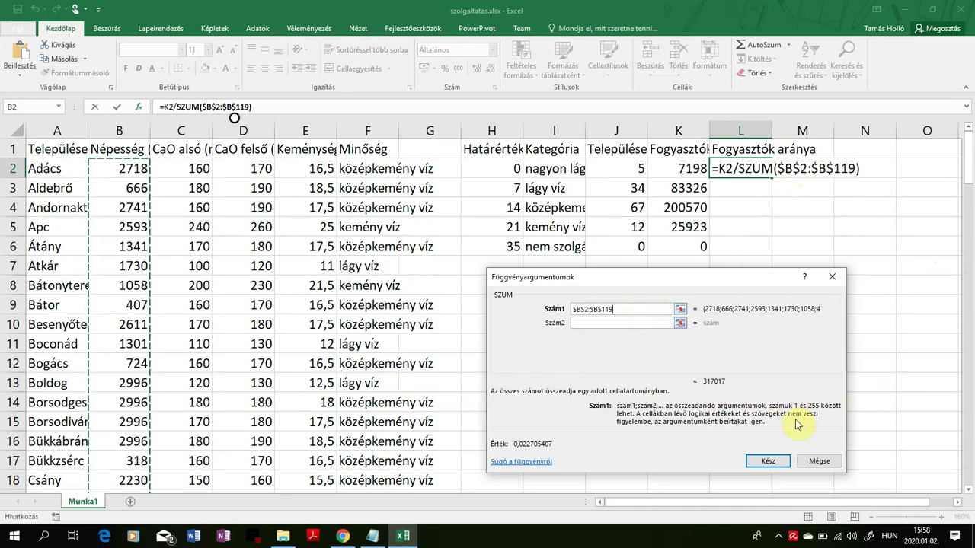
click(768, 461)
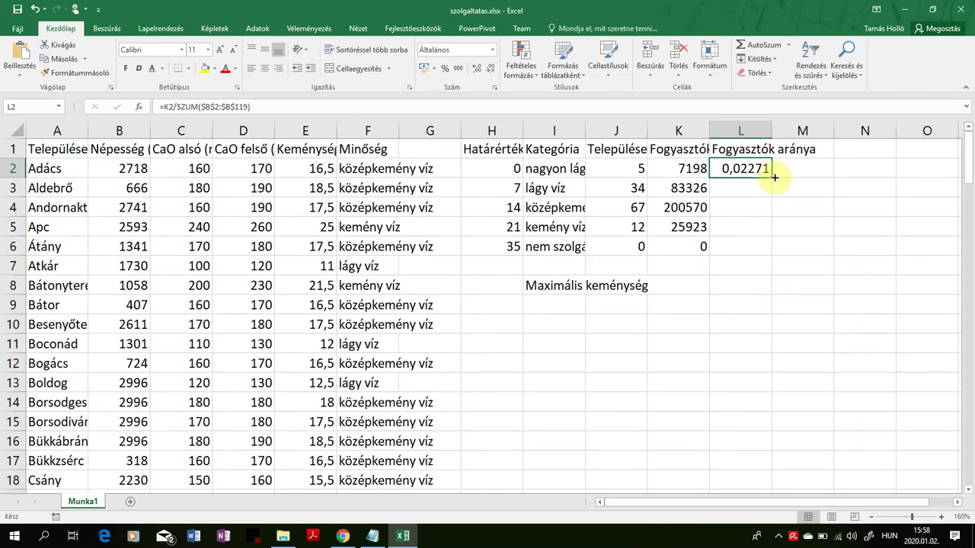
- Fill the consumer share formula from L2 down to L6 and format the range as percentages with one decimal place
double_click(773, 175)
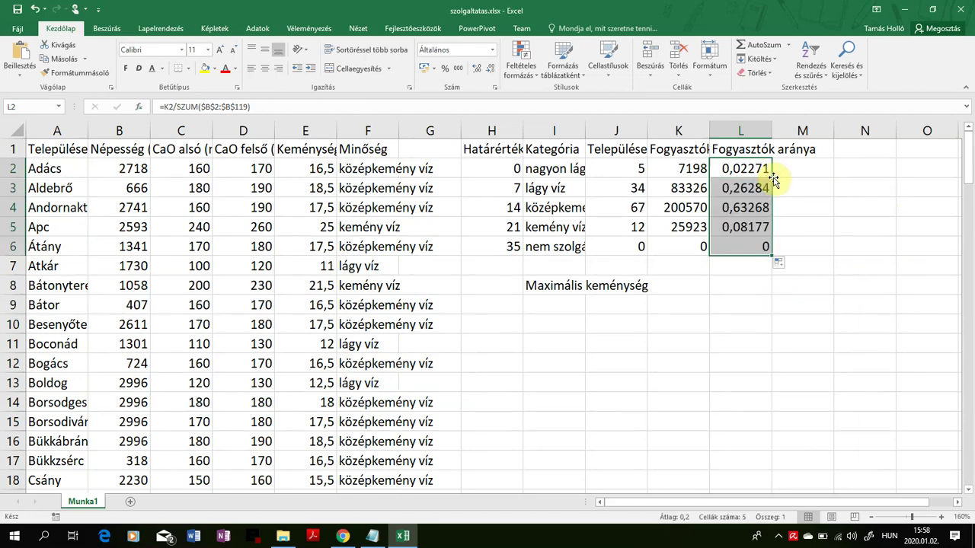
click(446, 70)
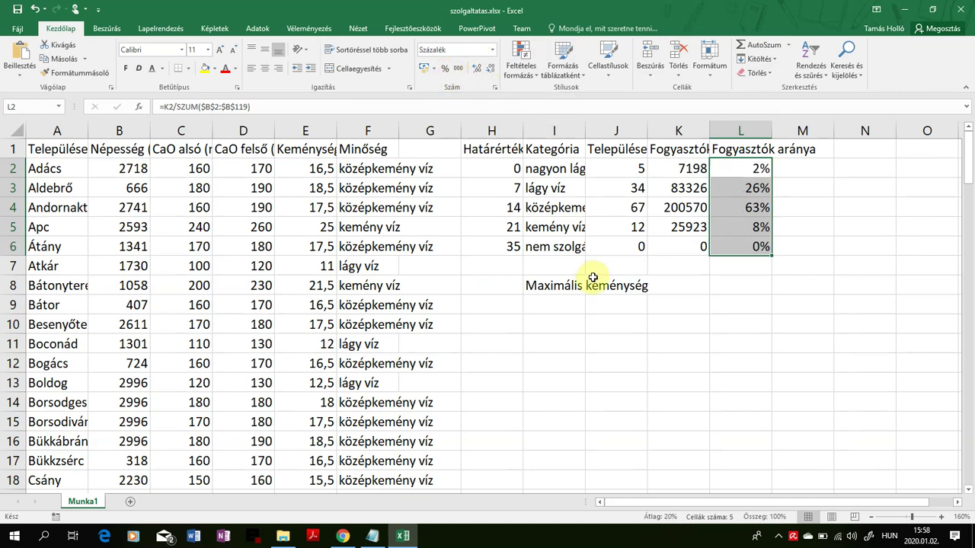
click(491, 72)
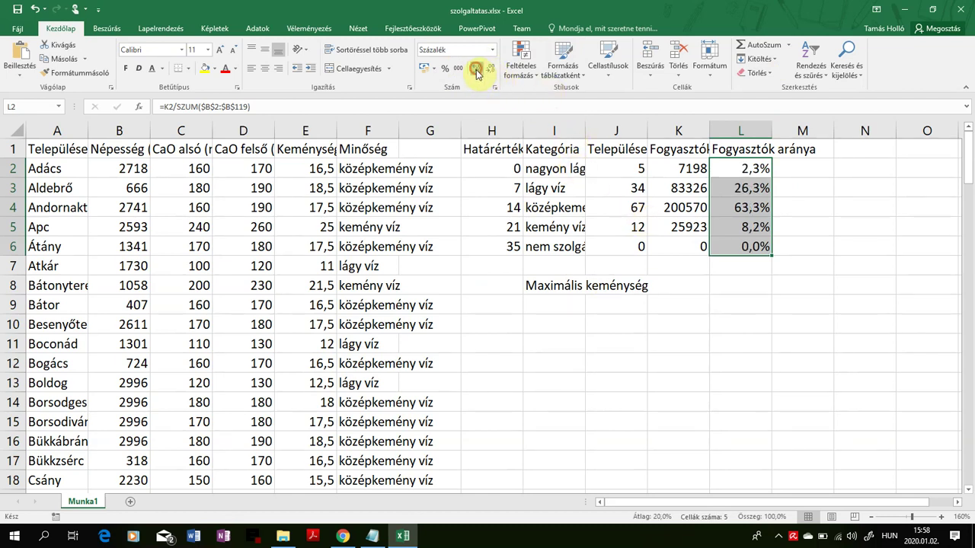